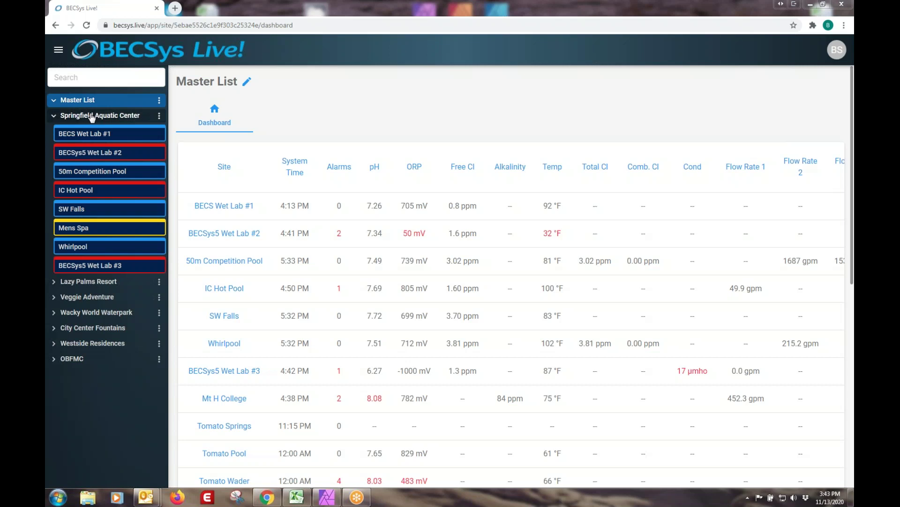
Open the Springfield Aquatic Center dashboard from the sidebar.
{"action": "mouse_move", "coordinate": [93, 136]}
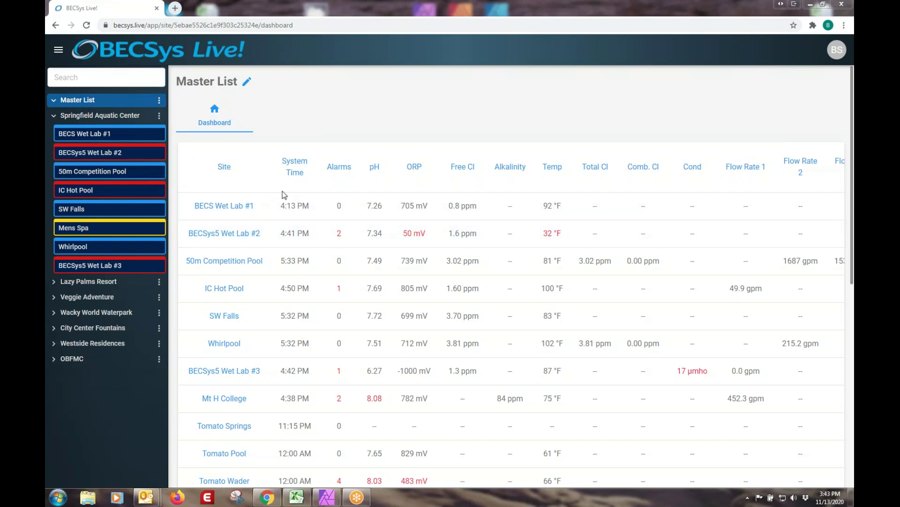
{"action": "scroll", "coordinate": [178, 179], "scroll_direction": "down", "scroll_amount": 10}
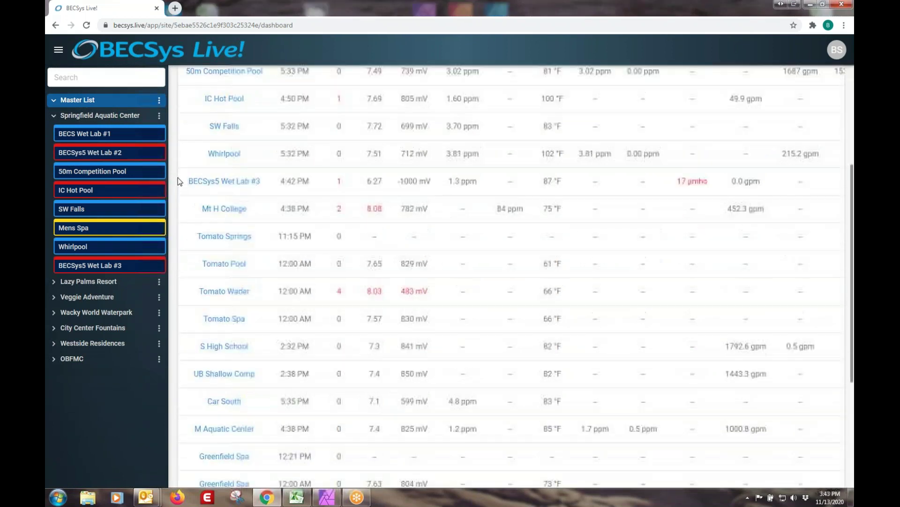
{"action": "scroll", "coordinate": [179, 178], "scroll_direction": "up", "scroll_amount": 10}
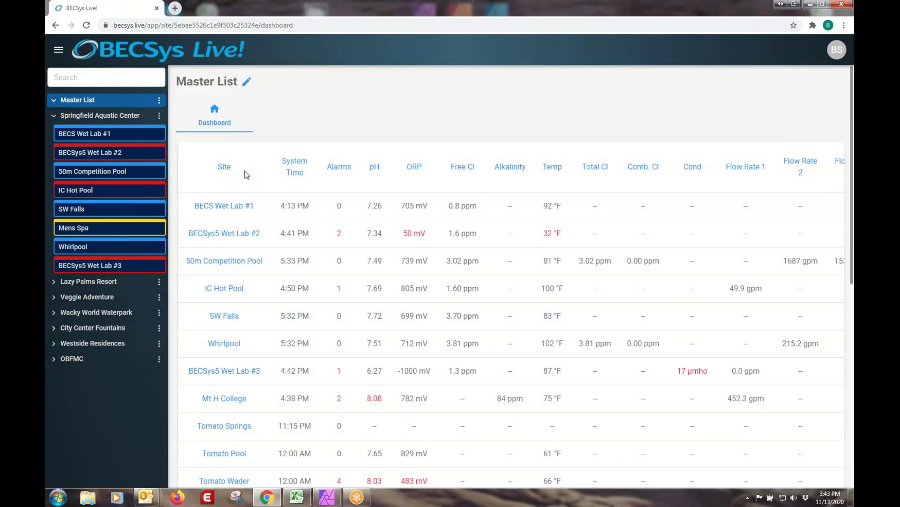
{"action": "left_click", "coordinate": [112, 116]}
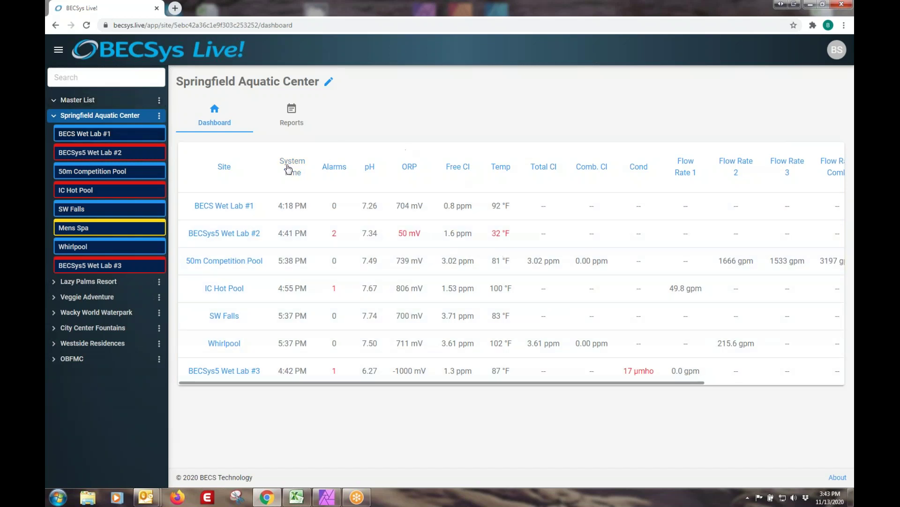
Sort the sites by alarm count, most first, and scroll the table sideways.
{"action": "left_click", "coordinate": [334, 167]}
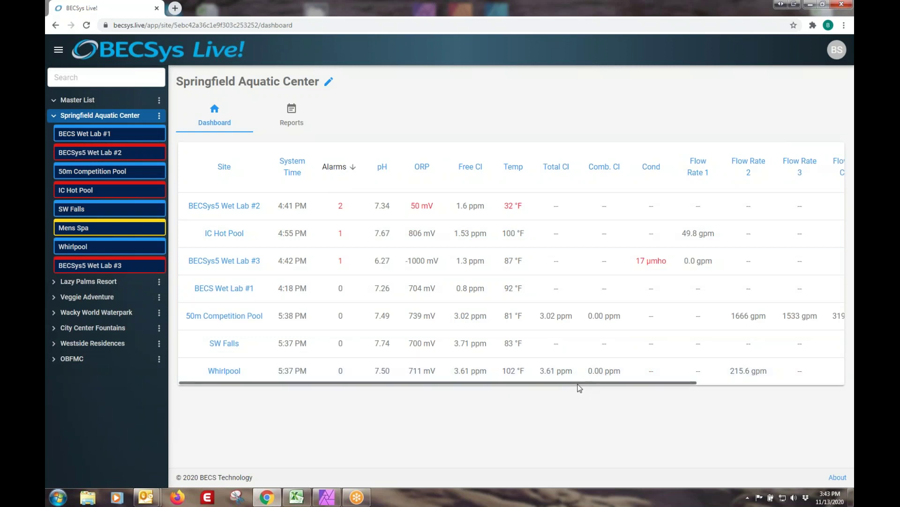
{"action": "left_click_drag", "start_coordinate": [582, 382], "coordinate": [496, 401]}
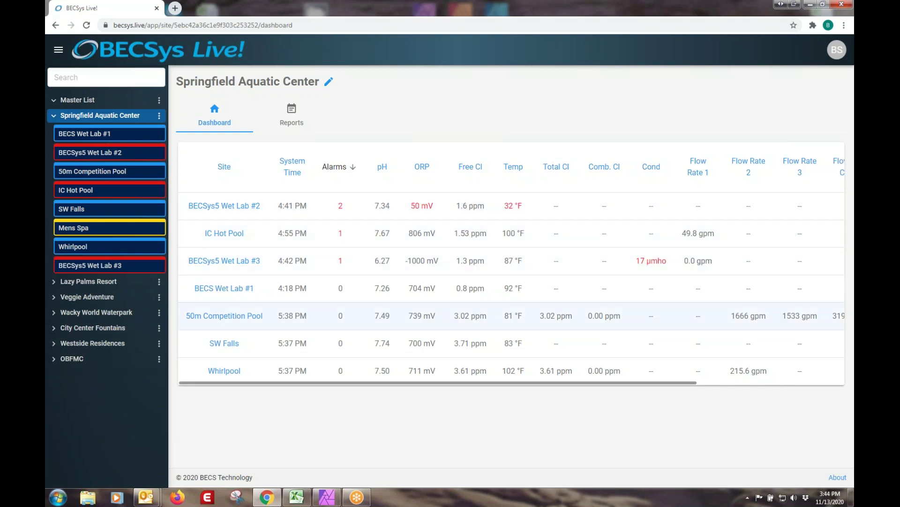
{"action": "left_click_drag", "start_coordinate": [689, 382], "coordinate": [776, 382]}
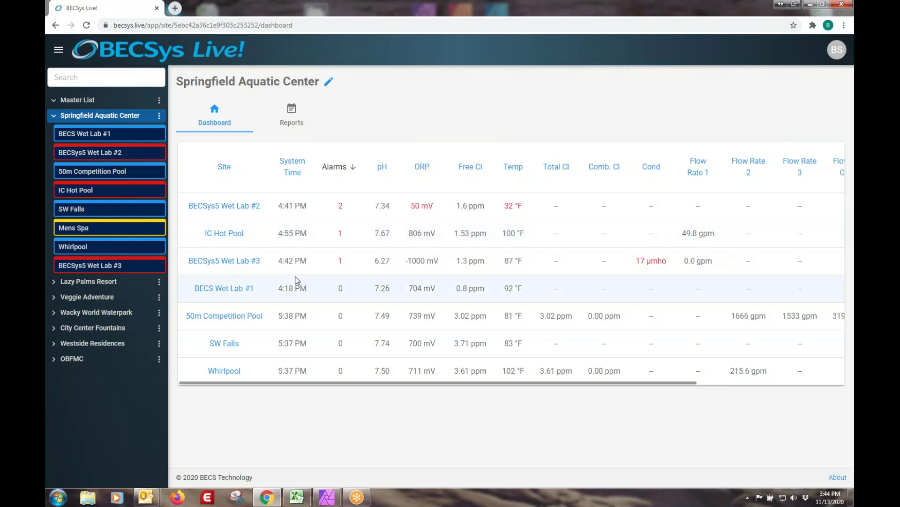
Open BECSys5 Wet Lab #2 and enter the access code to raise access to Operator 2.
{"action": "left_click", "coordinate": [213, 207]}
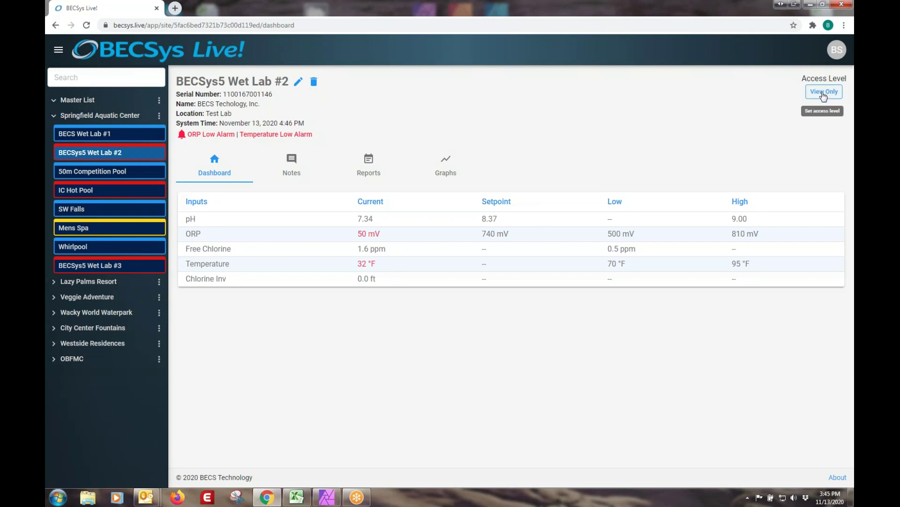
{"action": "left_click", "coordinate": [824, 95]}
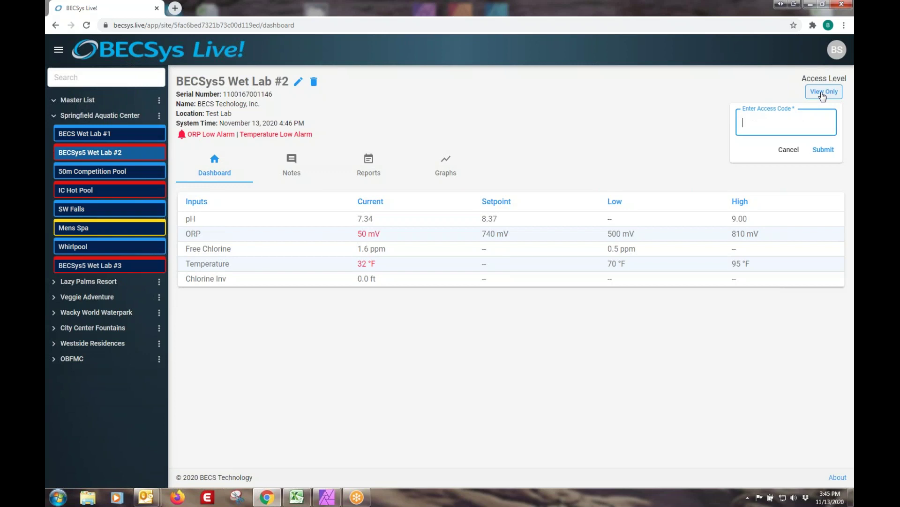
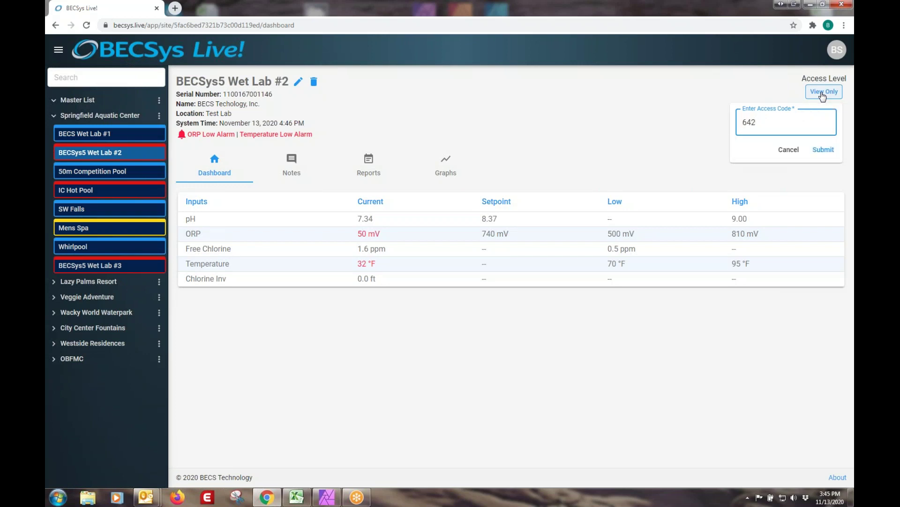
{"action": "left_click", "coordinate": [824, 150]}
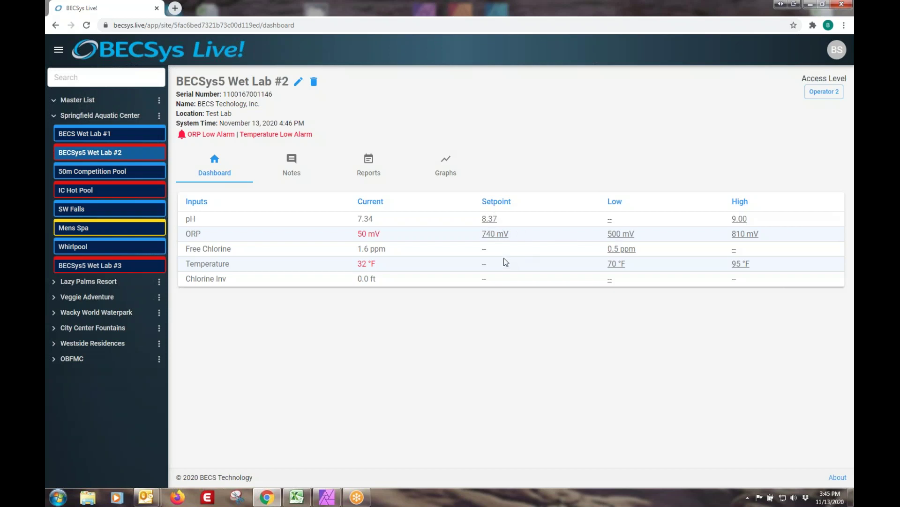
Lower the ORP low limit from 500 mV to 400 mV.
{"action": "left_click", "coordinate": [617, 234]}
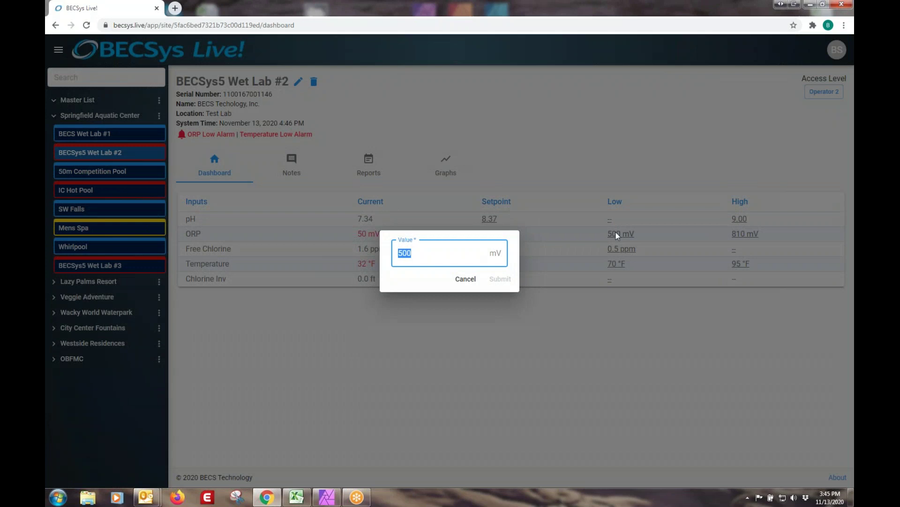
{"action": "type", "text": "400"}
{"action": "left_click", "coordinate": [500, 278]}
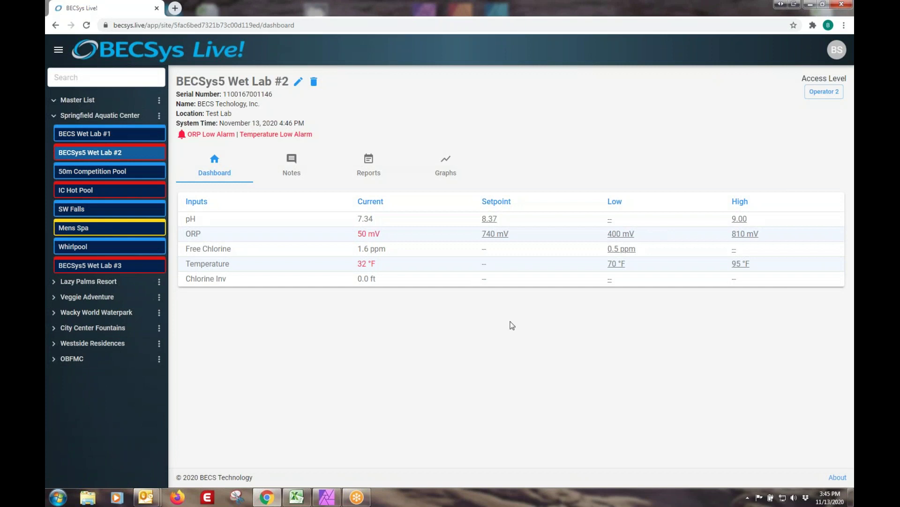
Set the ORP setpoint to 720 mV after discarding a rejected 350, then return to Springfield.
{"action": "left_click", "coordinate": [493, 234]}
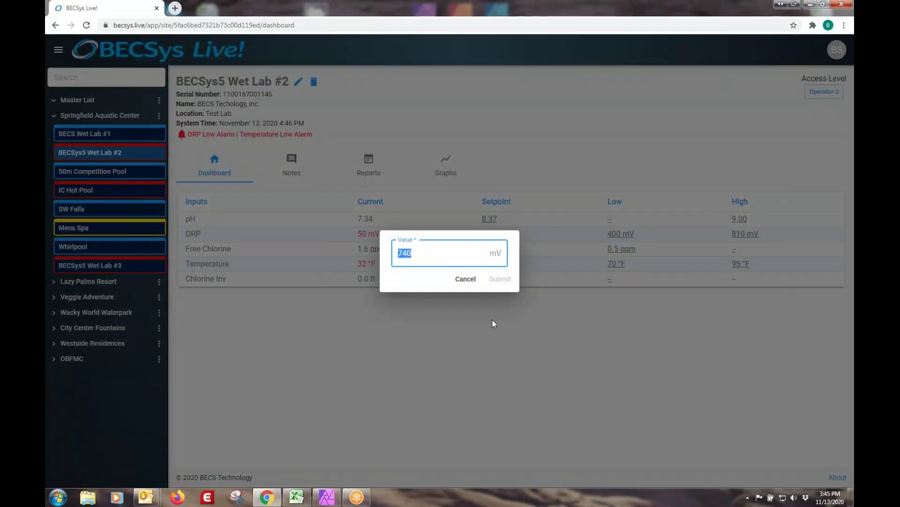
{"action": "type", "text": "350"}
{"action": "left_click", "coordinate": [508, 280]}
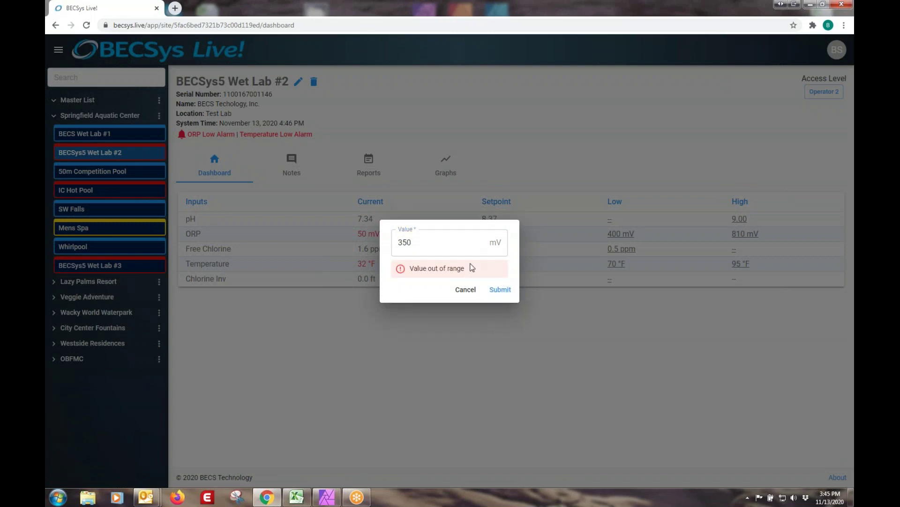
{"action": "left_click", "coordinate": [431, 241]}
{"action": "left_click", "coordinate": [470, 296]}
{"action": "left_click", "coordinate": [495, 234]}
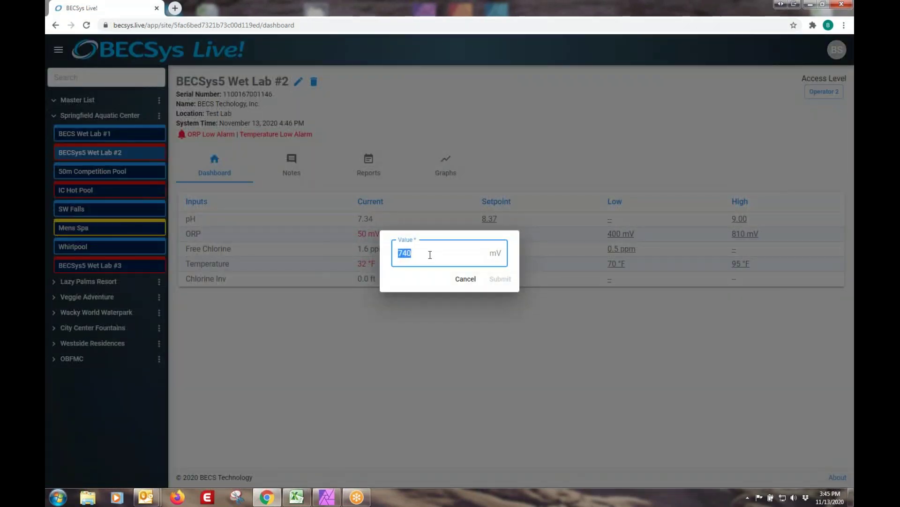
{"action": "type", "text": "720"}
{"action": "left_click", "coordinate": [499, 280]}
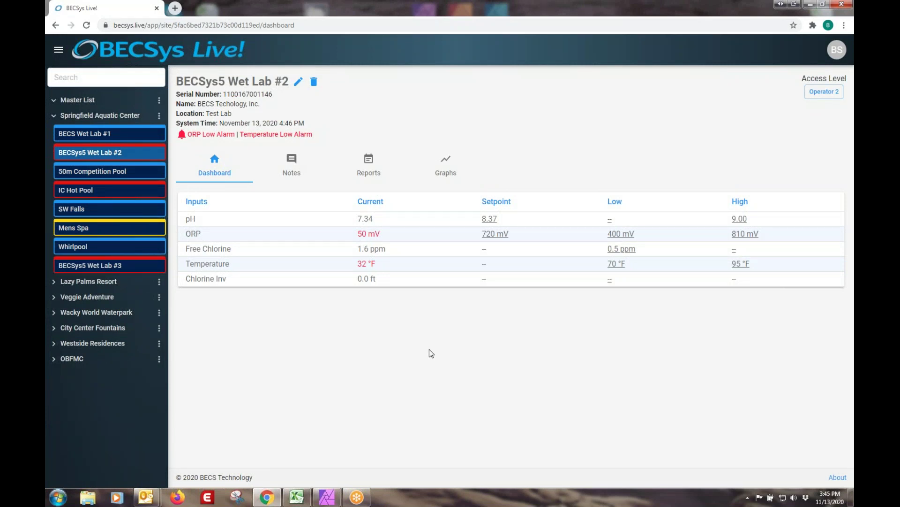
{"action": "left_click", "coordinate": [114, 117]}
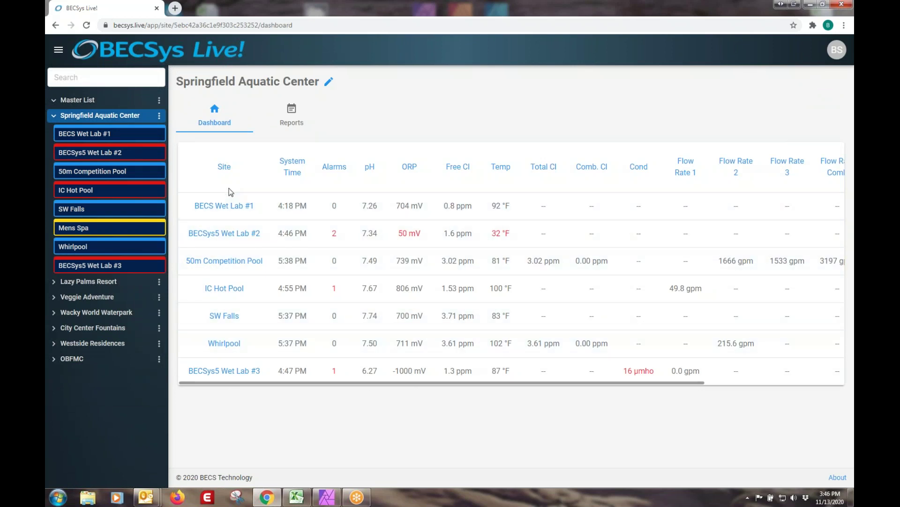
Sort and then unsort the site table by alarms, and reopen BECSys5 Wet Lab #2.
{"action": "left_click", "coordinate": [334, 168]}
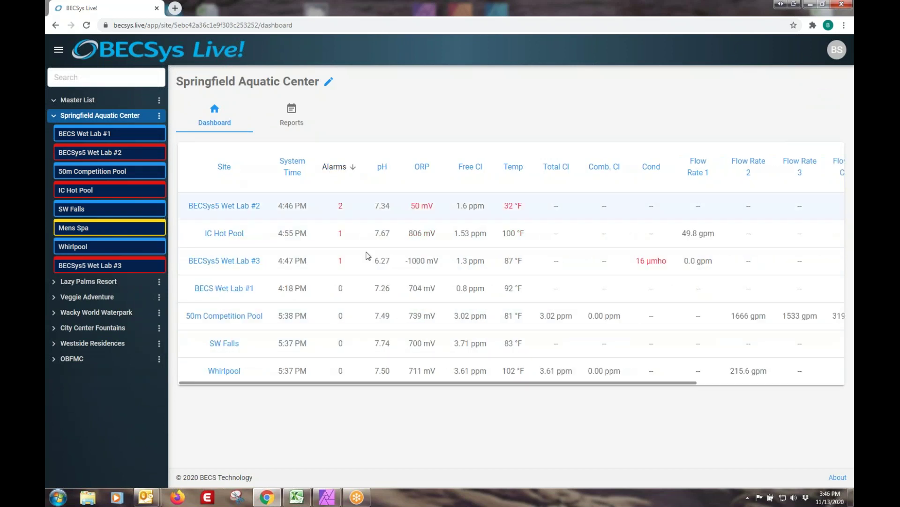
{"action": "left_click", "coordinate": [224, 169]}
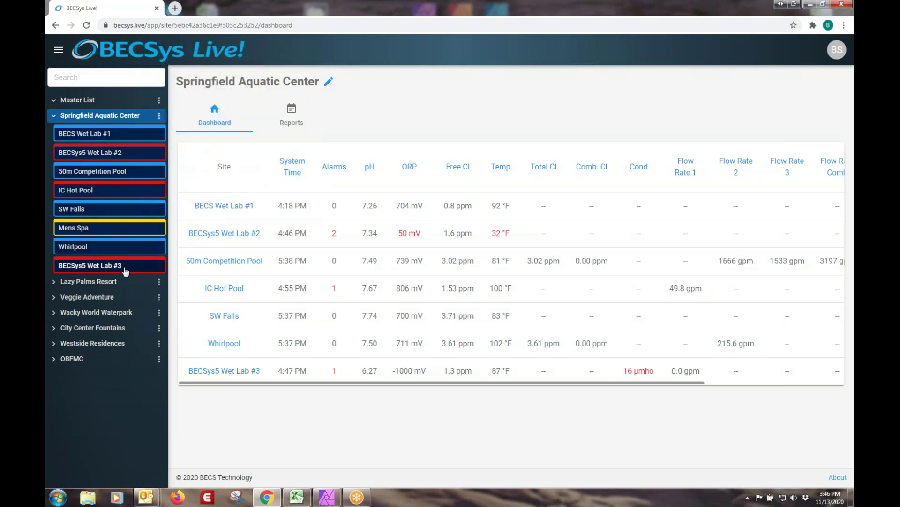
{"action": "mouse_move", "coordinate": [125, 271]}
{"action": "mouse_move", "coordinate": [127, 136]}
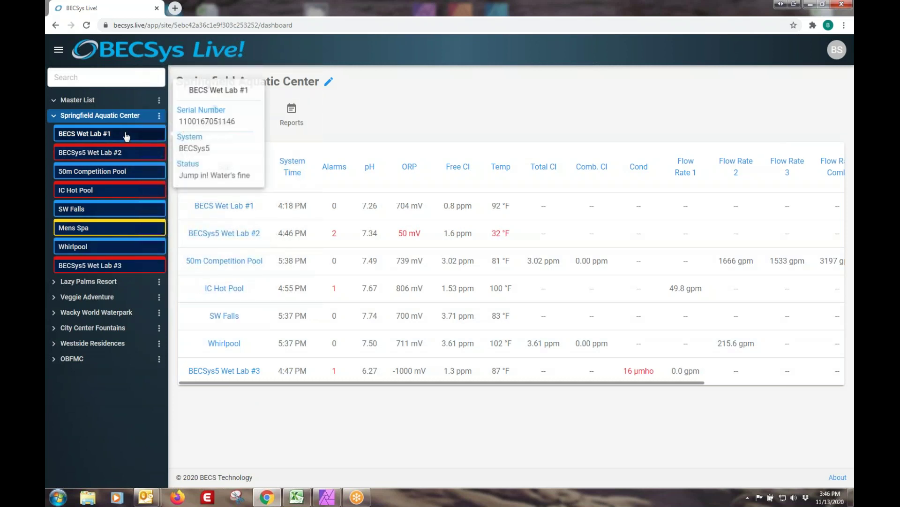
{"action": "left_click", "coordinate": [102, 152]}
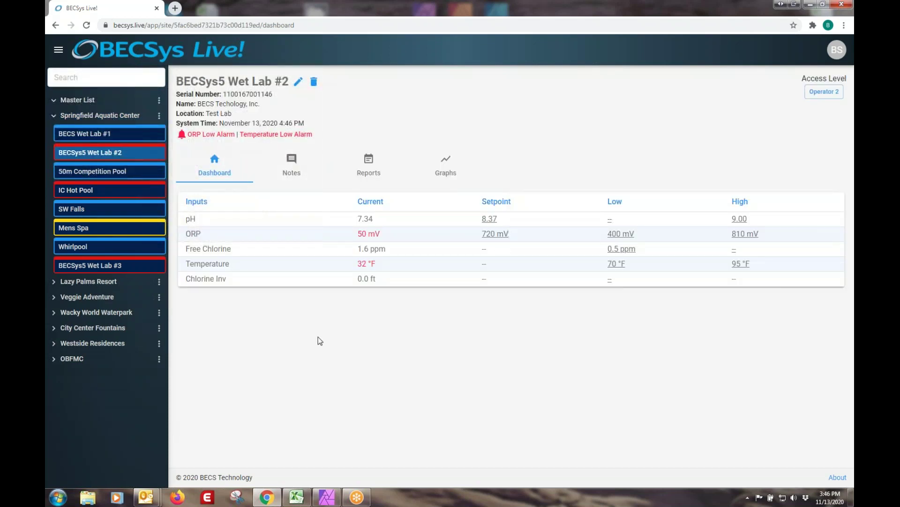
Add the note 'Cleaned the sensors today.' to Wet Lab #2 and bring up its Reports page.
{"action": "left_click", "coordinate": [291, 172]}
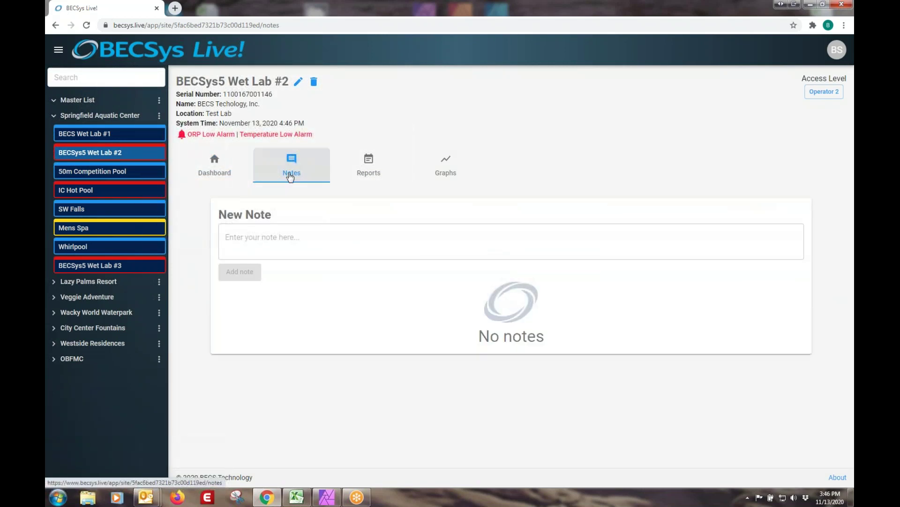
{"action": "left_click", "coordinate": [276, 236]}
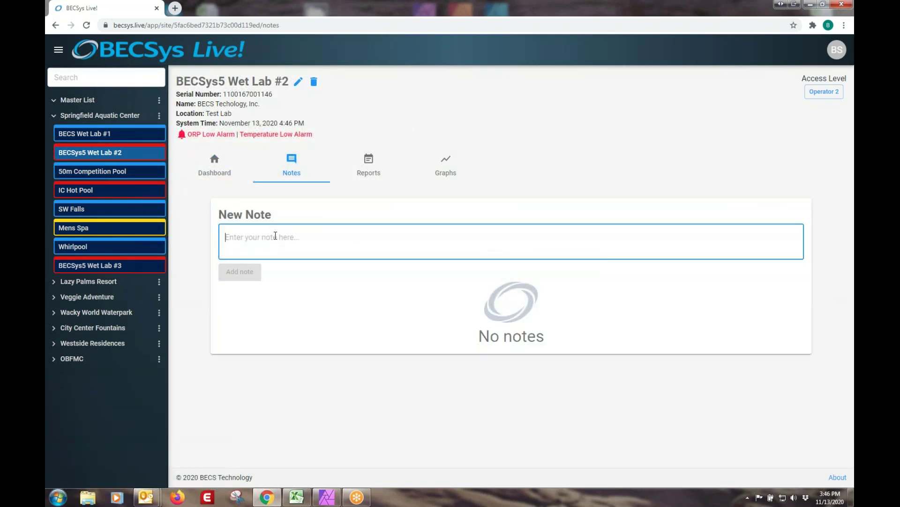
{"action": "type", "text": "Cleaned the sensors today."}
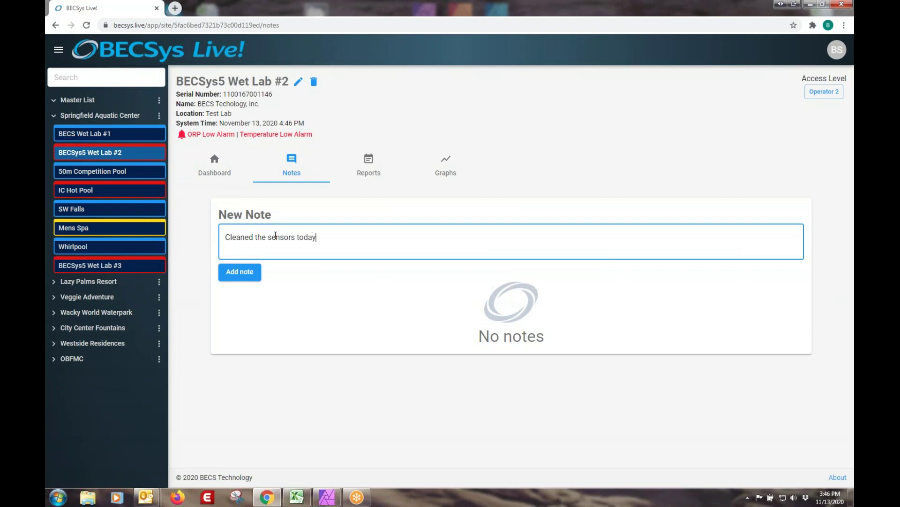
{"action": "left_click", "coordinate": [232, 277]}
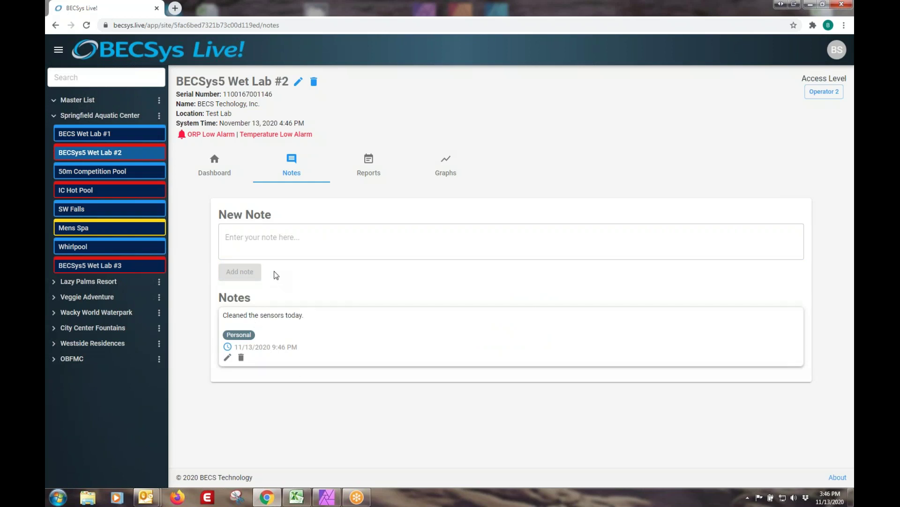
{"action": "left_click", "coordinate": [370, 164]}
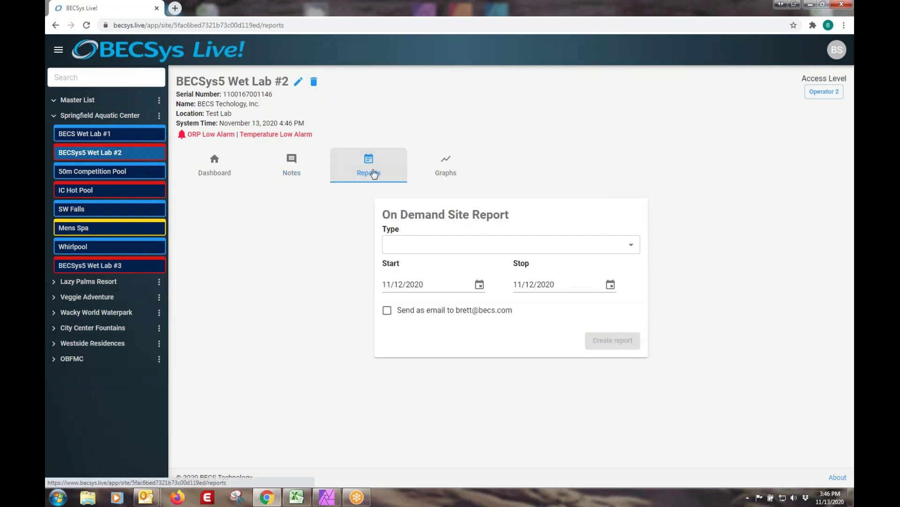
Create a Summary report with start date October 6 and stop date October 9, 2020.
{"action": "left_click", "coordinate": [610, 245]}
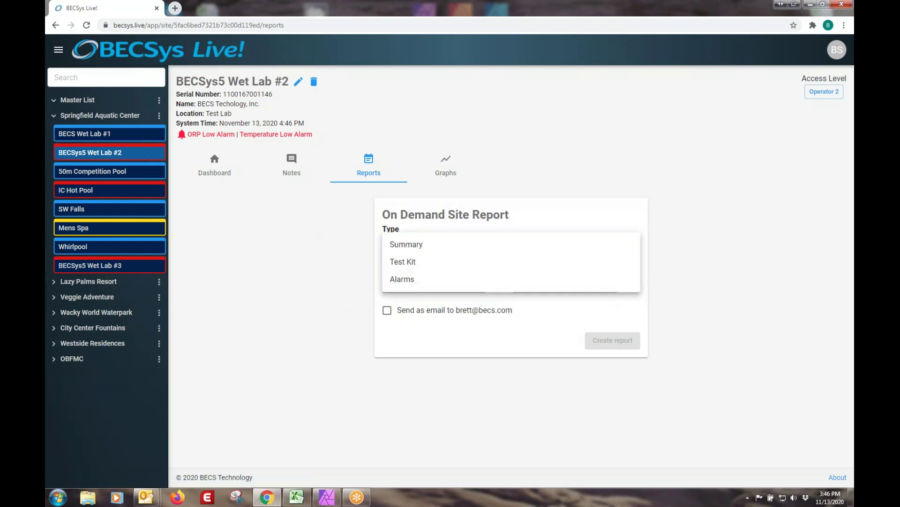
{"action": "left_click", "coordinate": [403, 245]}
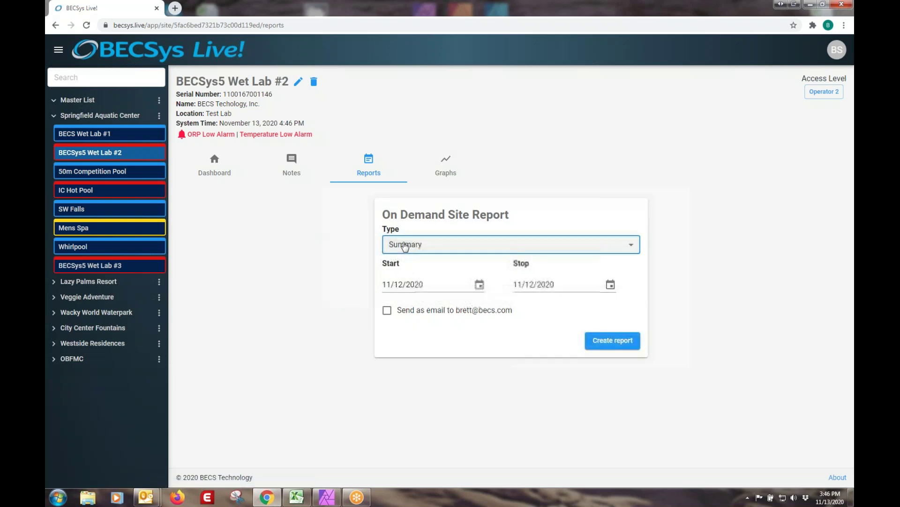
{"action": "left_click", "coordinate": [480, 284]}
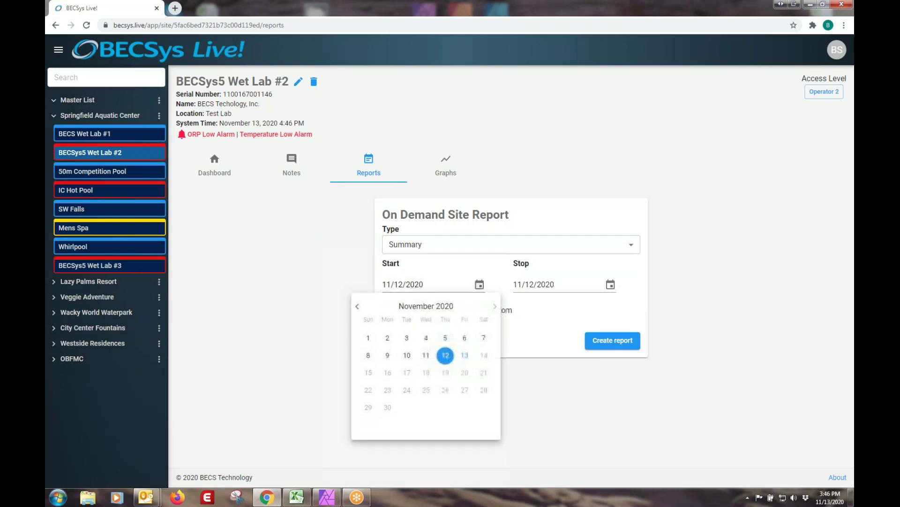
{"action": "left_click", "coordinate": [357, 306]}
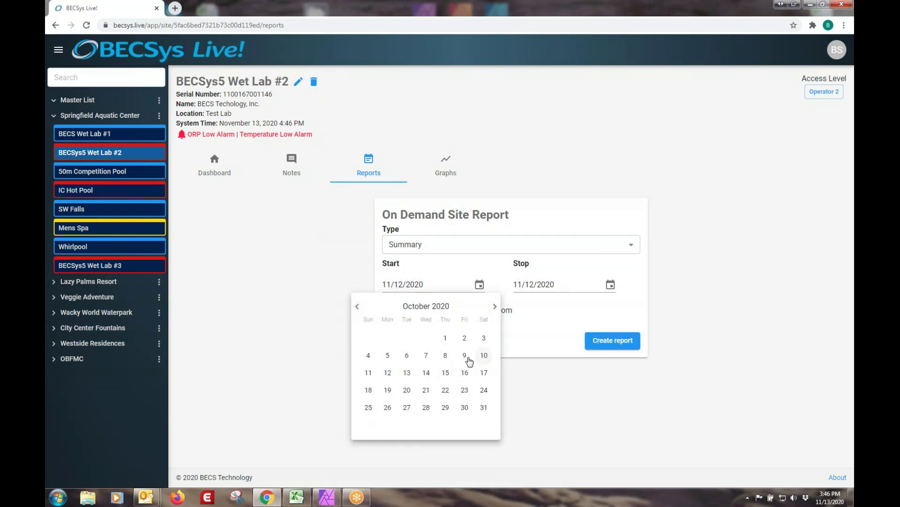
{"action": "left_click", "coordinate": [406, 356]}
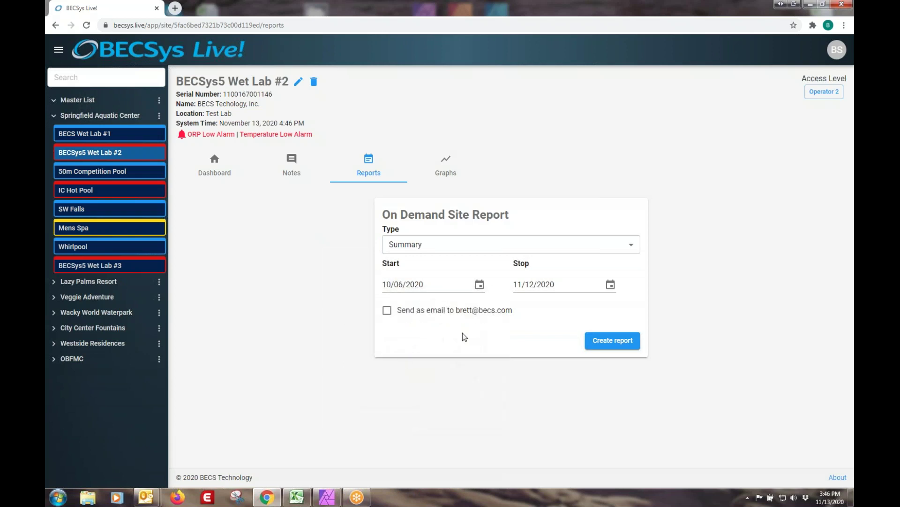
{"action": "left_click", "coordinate": [610, 285]}
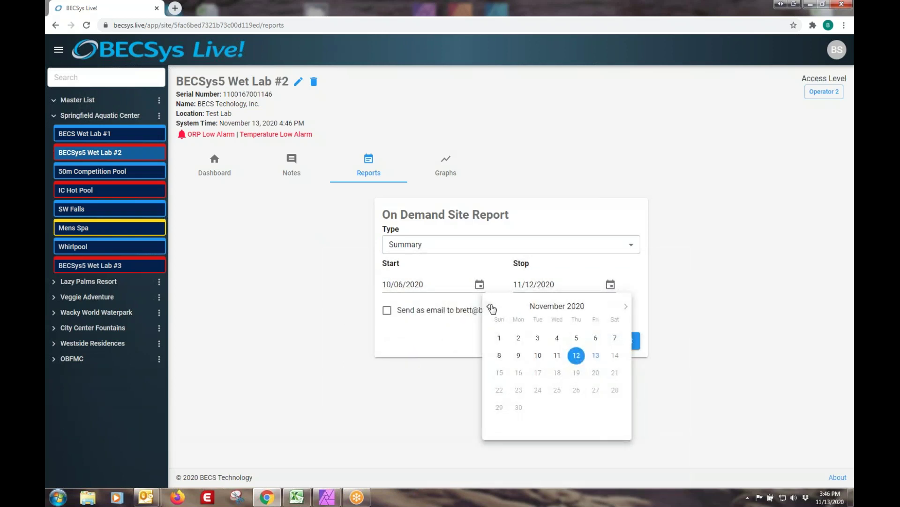
{"action": "left_click", "coordinate": [489, 306]}
{"action": "left_click", "coordinate": [596, 357]}
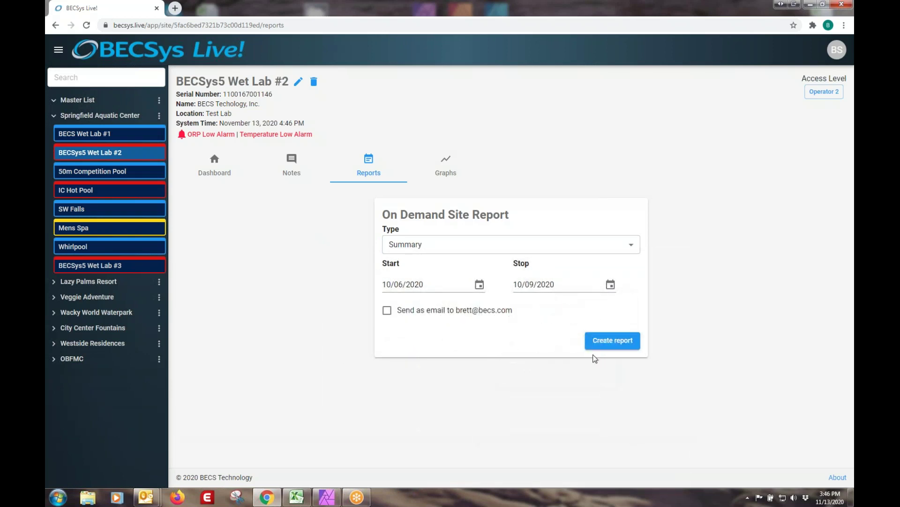
{"action": "left_click", "coordinate": [611, 342]}
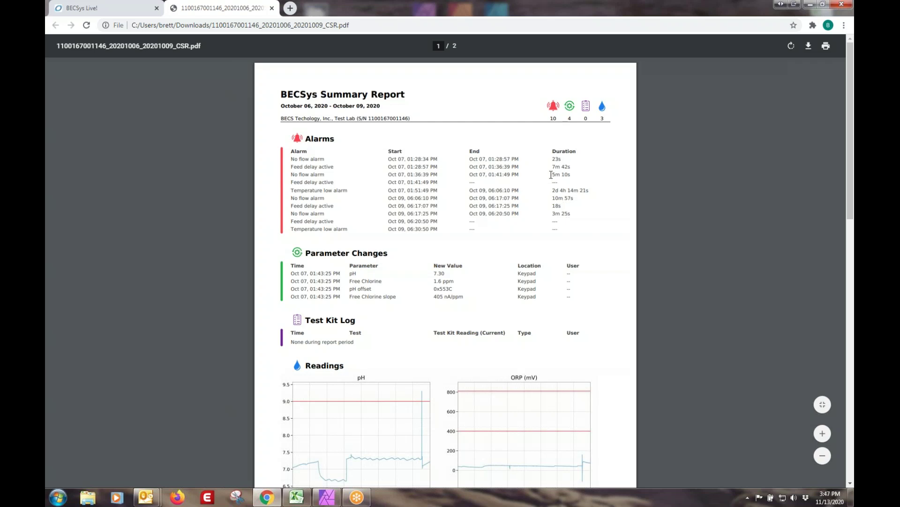
Scroll through the Summary Report PDF down to the Free Cl (ppm) chart on page 2.
{"action": "scroll", "coordinate": [551, 174], "scroll_direction": "down", "scroll_amount": 2}
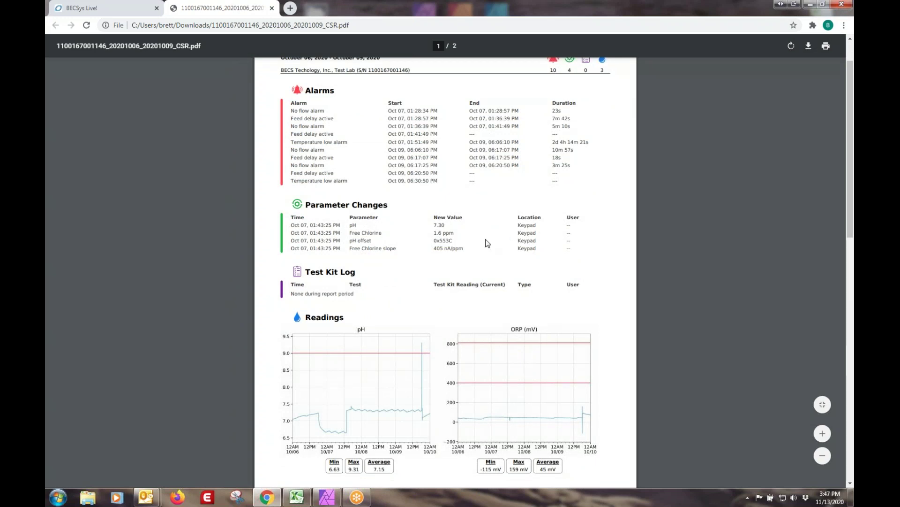
{"action": "scroll", "coordinate": [488, 243], "scroll_direction": "down", "scroll_amount": 2}
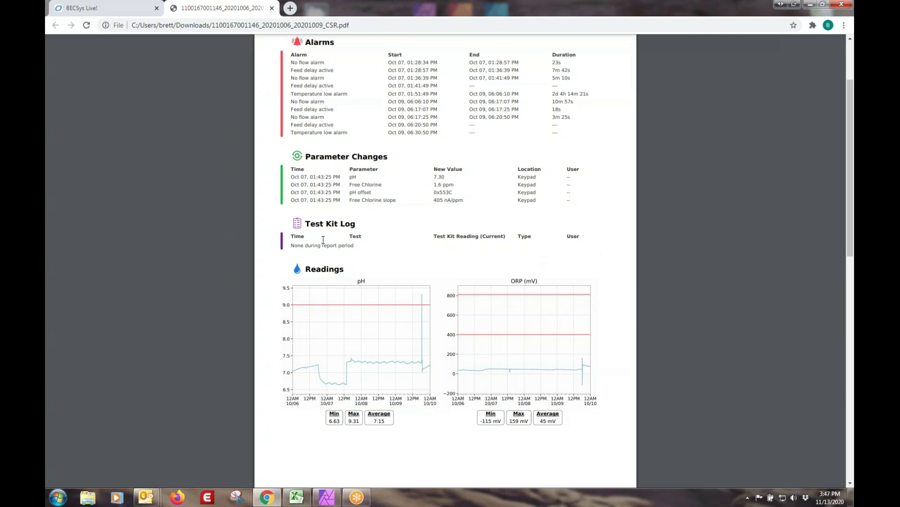
{"action": "scroll", "coordinate": [348, 272], "scroll_direction": "down", "scroll_amount": 5}
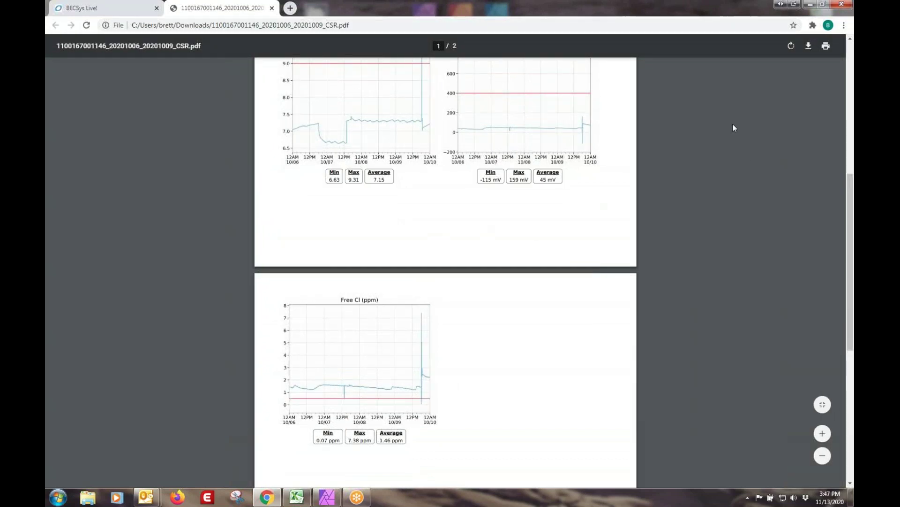
{"action": "scroll", "coordinate": [393, 224], "scroll_direction": "up", "scroll_amount": 2}
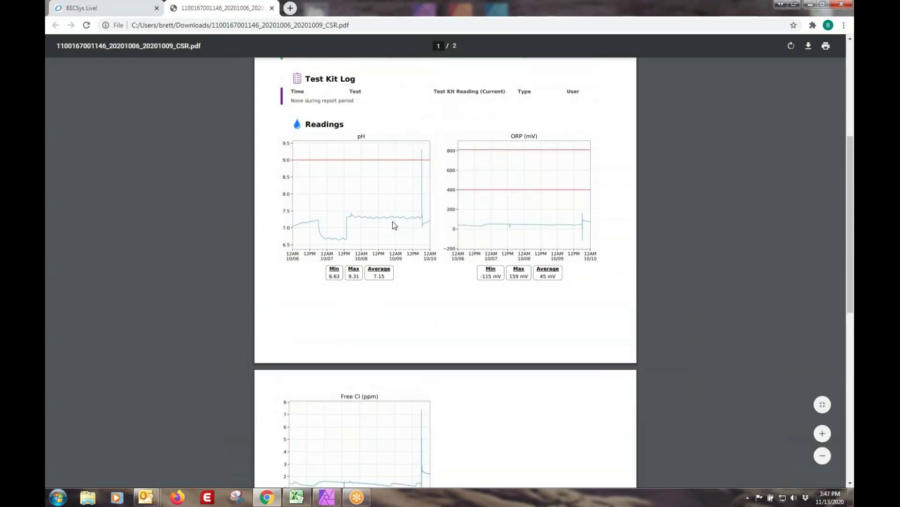
{"action": "scroll", "coordinate": [393, 221], "scroll_direction": "up", "scroll_amount": 5}
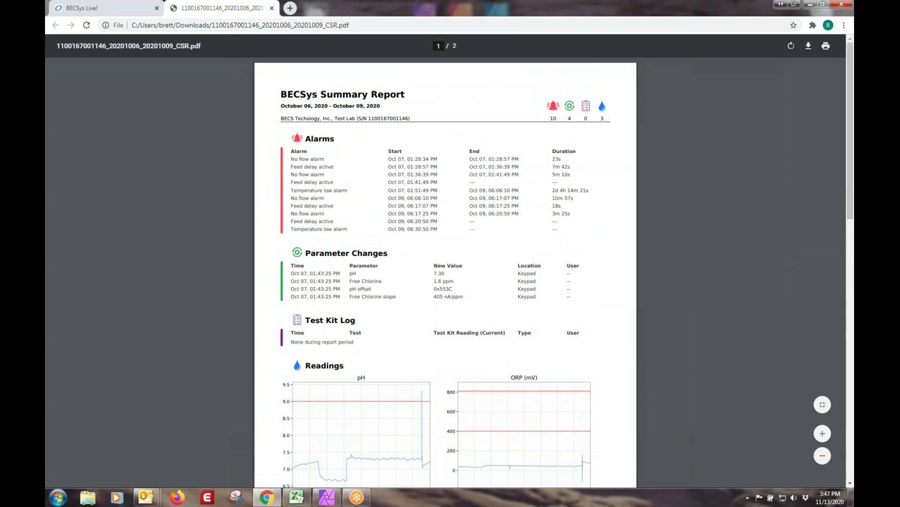
{"action": "scroll", "coordinate": [243, 156], "scroll_direction": "down", "scroll_amount": 9}
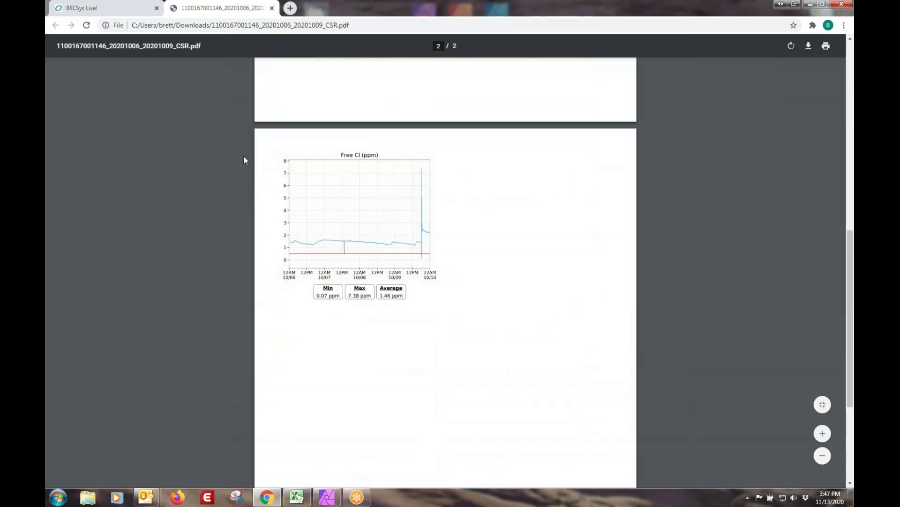
Switch back to BECSys Live, keeping Summary as the report type.
{"action": "left_click", "coordinate": [106, 10]}
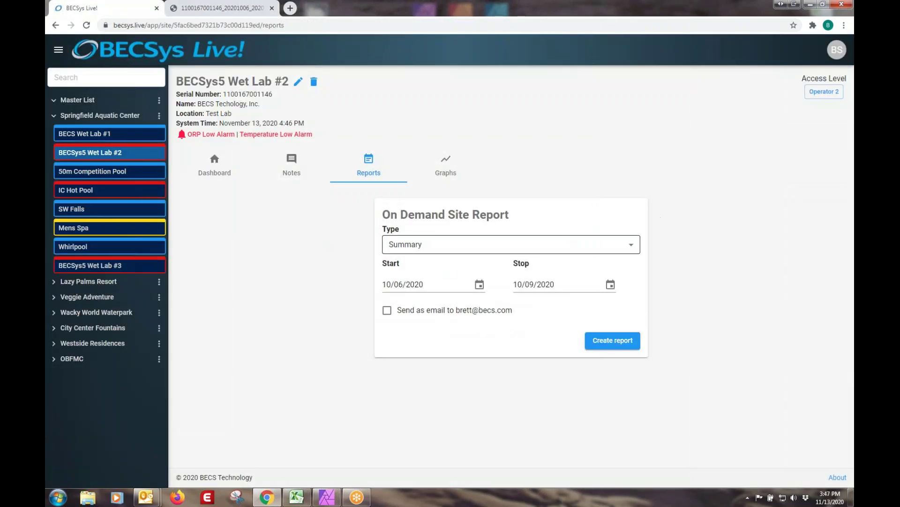
{"action": "left_click", "coordinate": [628, 244]}
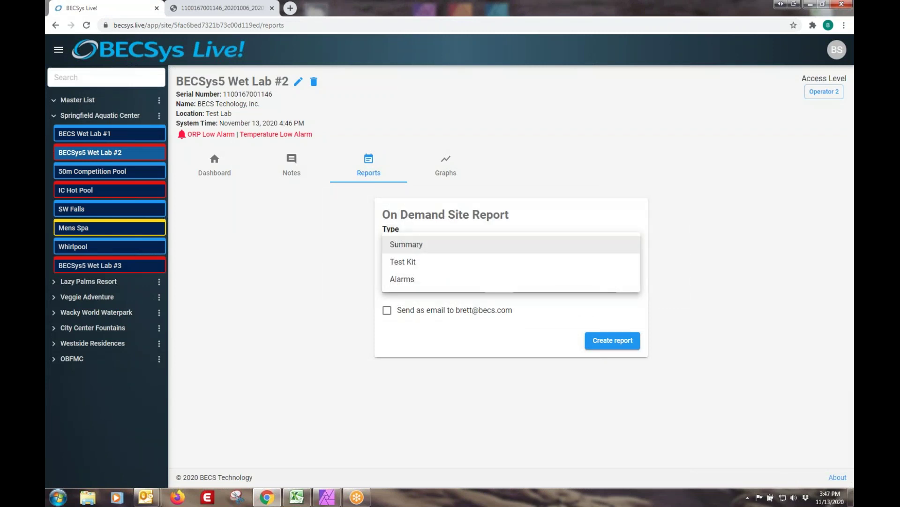
{"action": "left_click", "coordinate": [632, 244]}
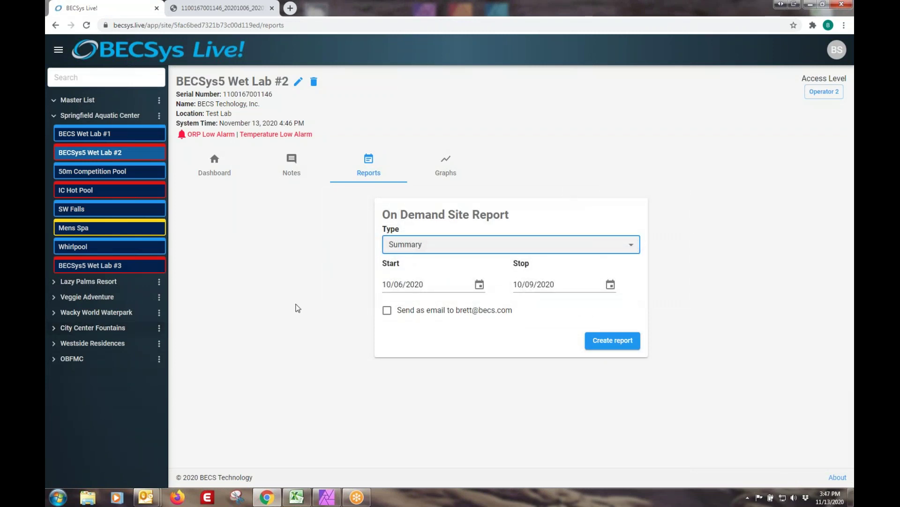
Show Wet Lab #2's November 12 graphs of pH, ORP, Free Cl and temperature.
{"action": "left_click", "coordinate": [425, 176]}
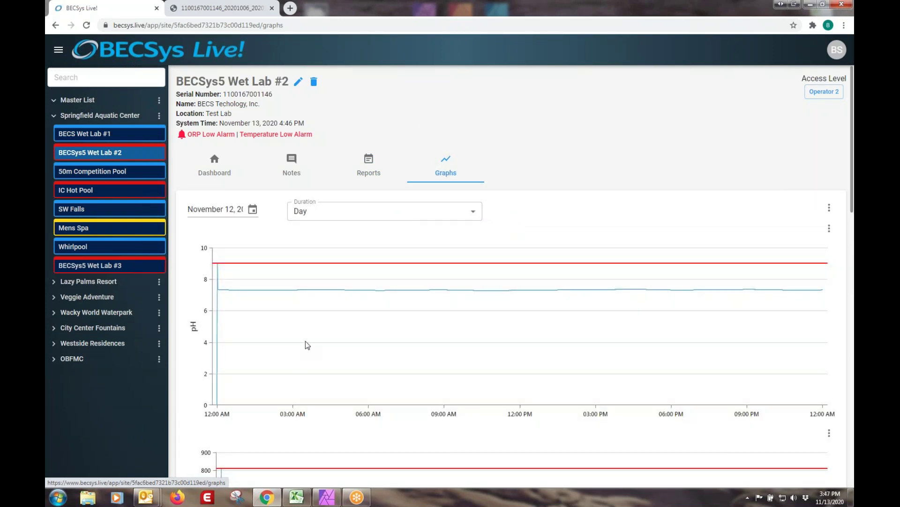
{"action": "scroll", "coordinate": [306, 342], "scroll_direction": "down", "scroll_amount": 4}
{"action": "scroll", "coordinate": [306, 341], "scroll_direction": "down", "scroll_amount": 10}
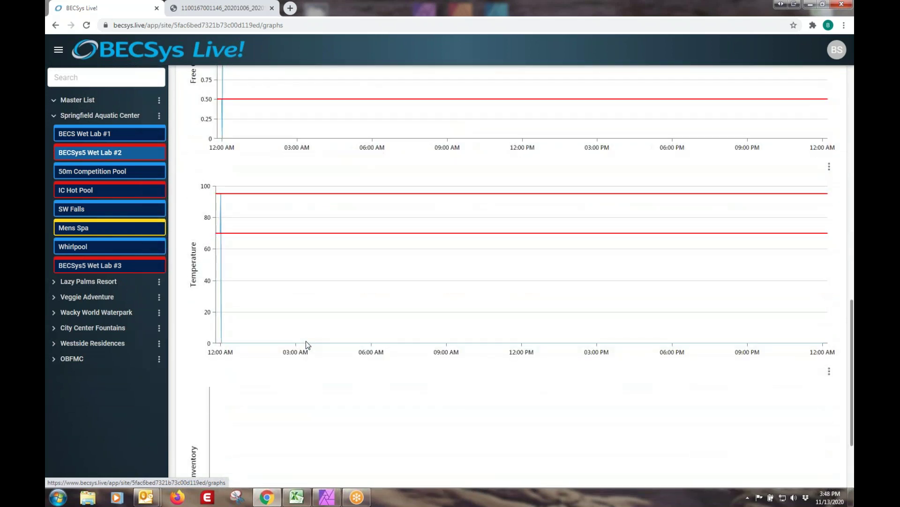
{"action": "scroll", "coordinate": [306, 341], "scroll_direction": "down", "scroll_amount": 3}
{"action": "scroll", "coordinate": [309, 347], "scroll_direction": "up", "scroll_amount": 7}
{"action": "scroll", "coordinate": [312, 349], "scroll_direction": "up", "scroll_amount": 6}
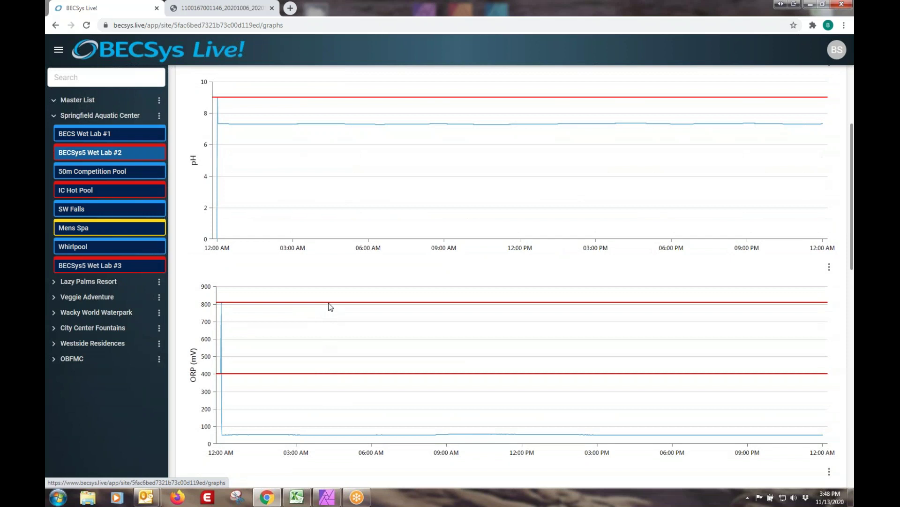
{"action": "scroll", "coordinate": [337, 185], "scroll_direction": "up", "scroll_amount": 4}
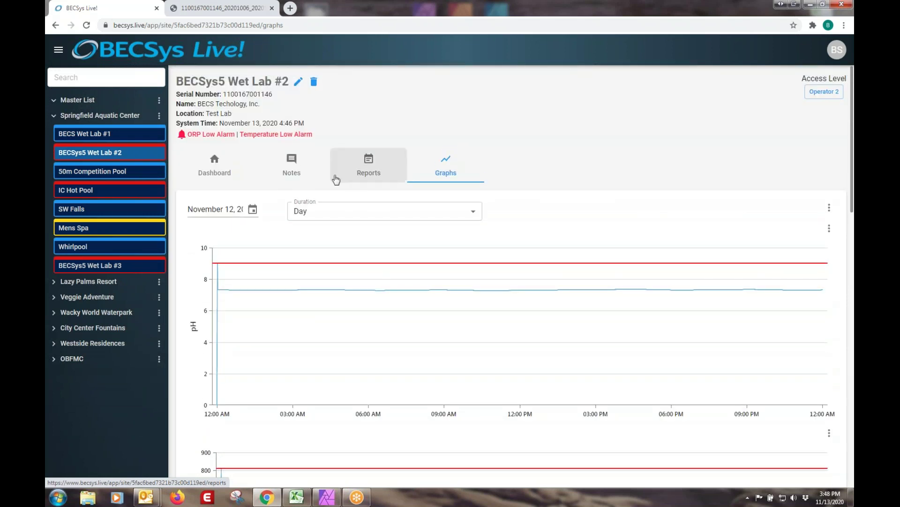
Set the graphs to start November 9 with a 3 Days duration, and review them.
{"action": "left_click", "coordinate": [252, 209]}
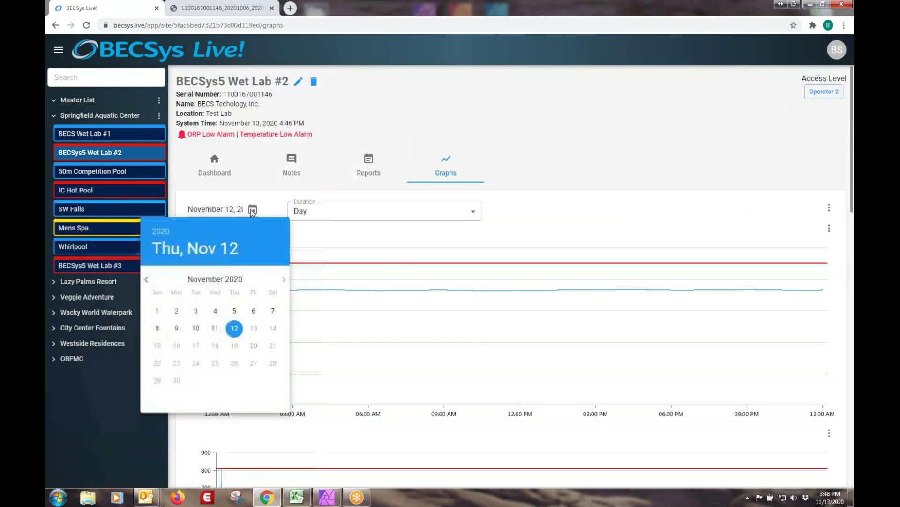
{"action": "left_click", "coordinate": [177, 329]}
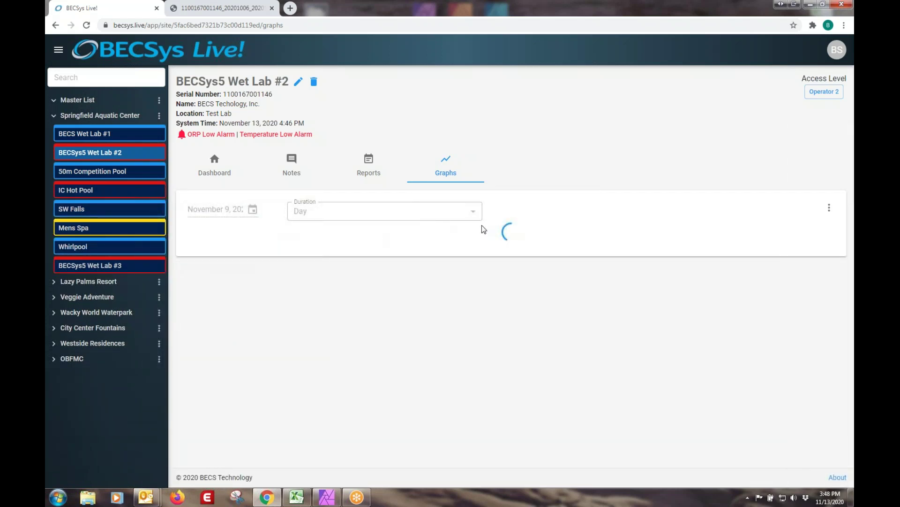
{"action": "left_click", "coordinate": [475, 212]}
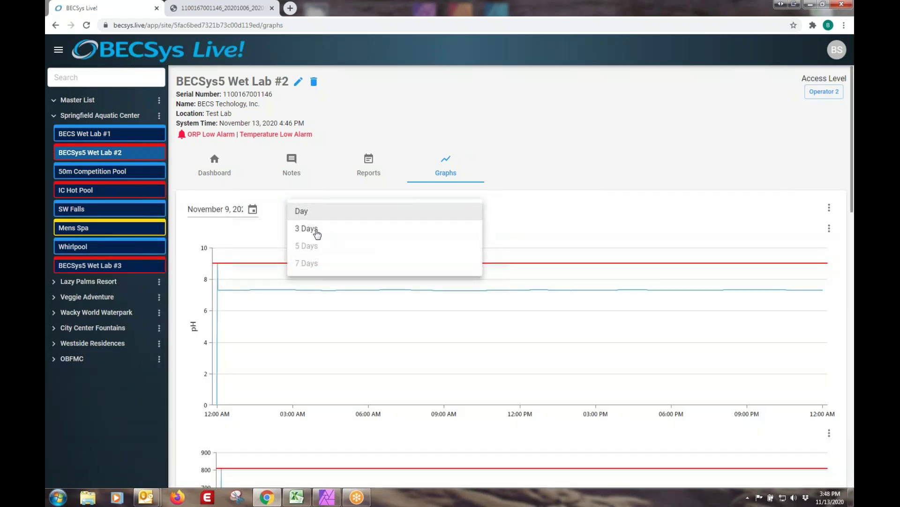
{"action": "left_click", "coordinate": [310, 230]}
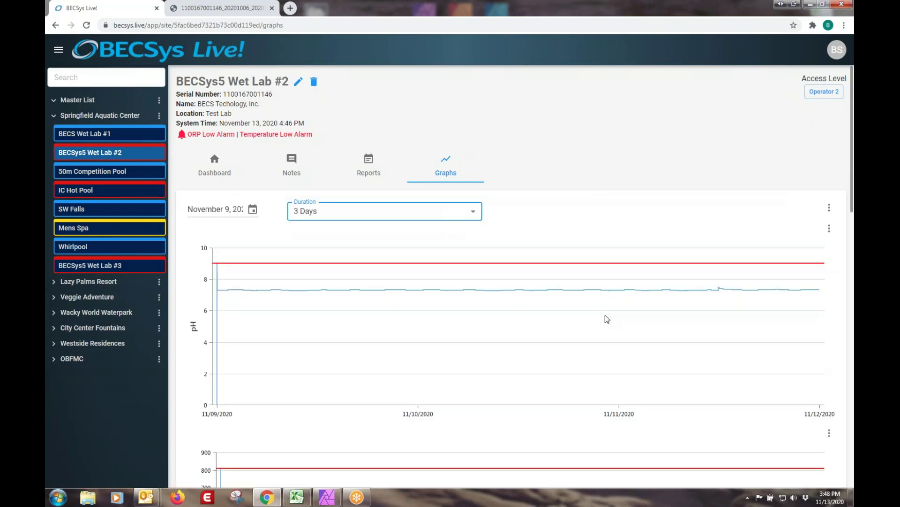
{"action": "scroll", "coordinate": [605, 314], "scroll_direction": "down", "scroll_amount": 3}
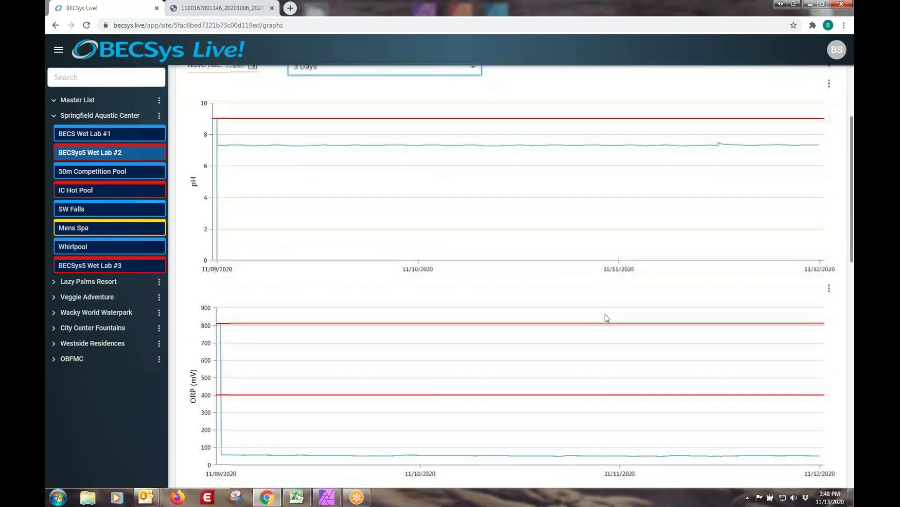
{"action": "scroll", "coordinate": [605, 314], "scroll_direction": "down", "scroll_amount": 12}
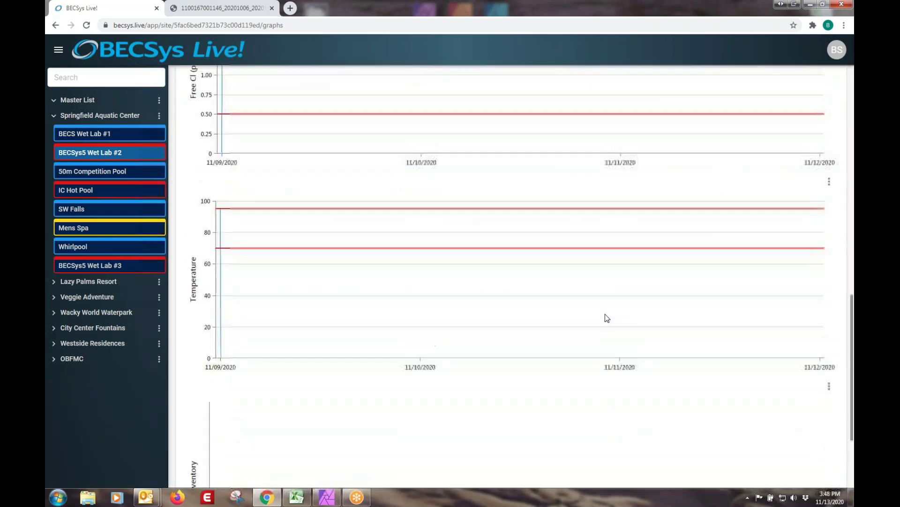
{"action": "scroll", "coordinate": [605, 314], "scroll_direction": "up", "scroll_amount": 15}
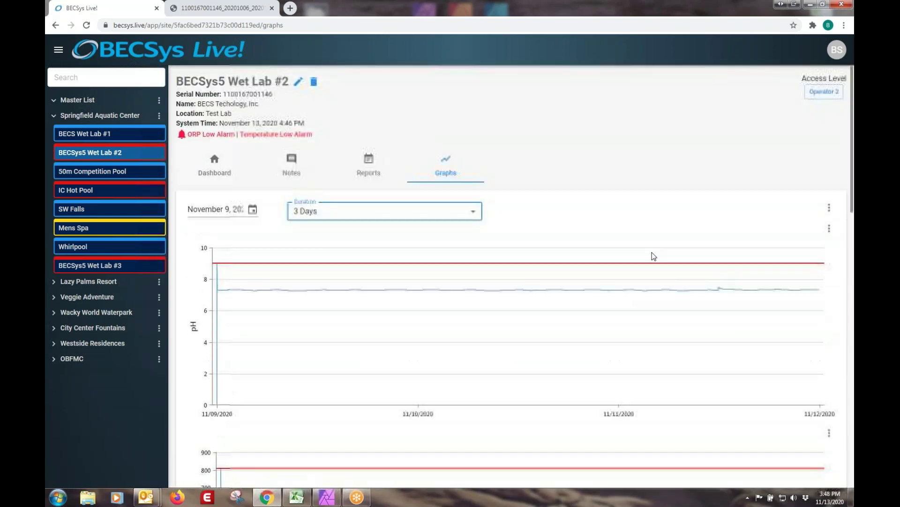
{"action": "scroll", "coordinate": [769, 263], "scroll_direction": "down", "scroll_amount": 4}
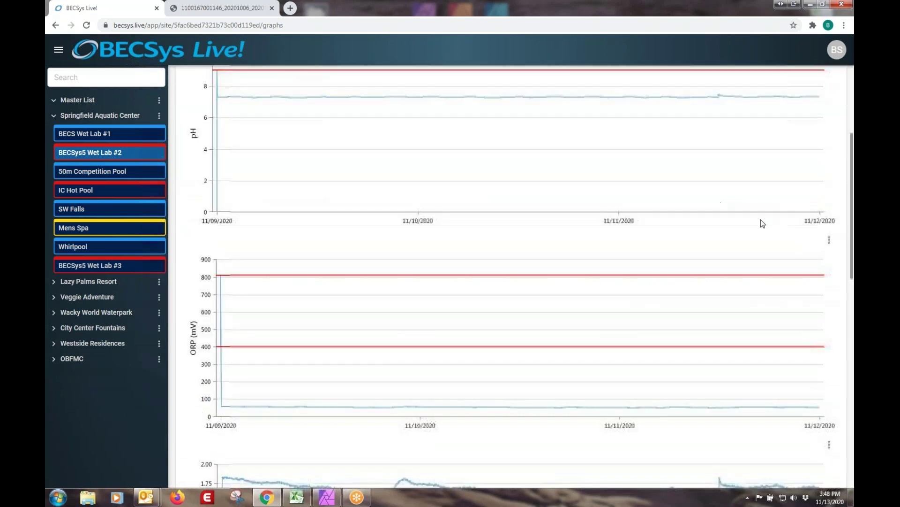
Export the 3-day ORP graph as a PNG image and view it in Photo Viewer.
{"action": "left_click", "coordinate": [829, 241]}
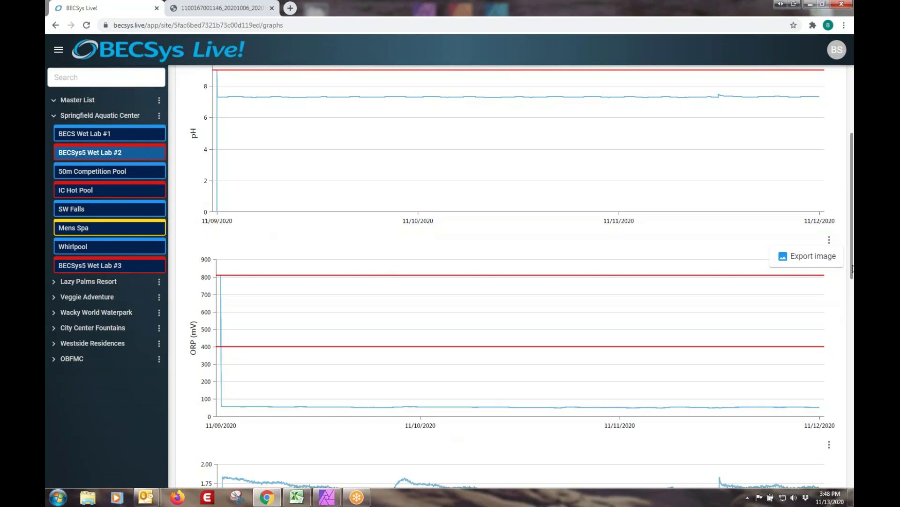
{"action": "left_click", "coordinate": [808, 258]}
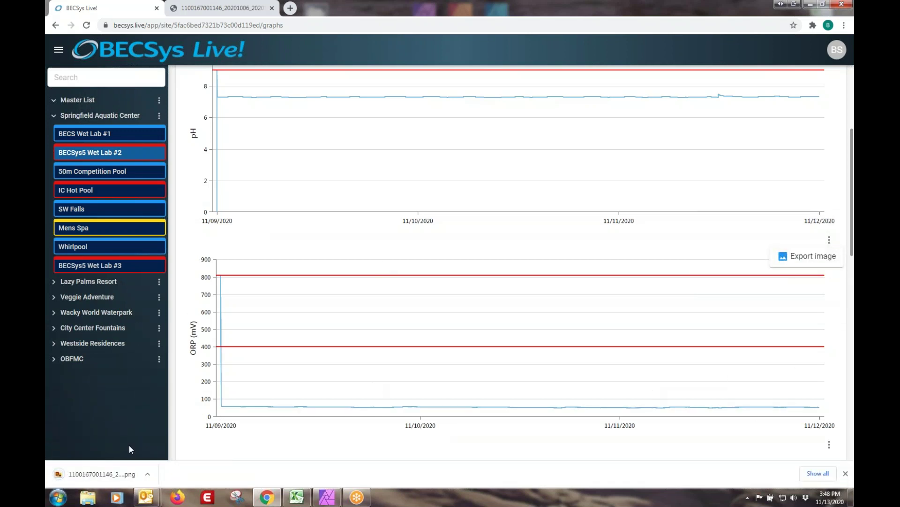
{"action": "left_click", "coordinate": [99, 474]}
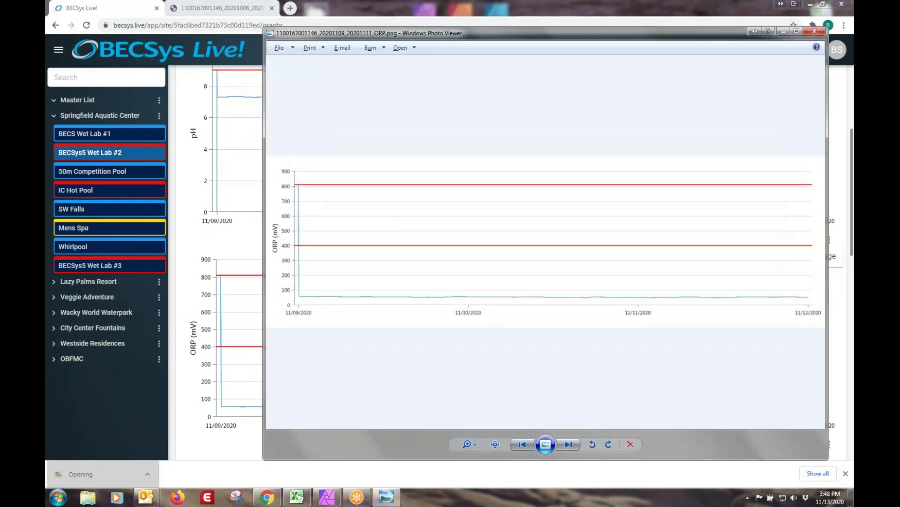
{"action": "left_click", "coordinate": [783, 30]}
Download the 3-day graph data as a CSV file and open it in Excel.
{"action": "scroll", "coordinate": [676, 277], "scroll_direction": "up", "scroll_amount": 4}
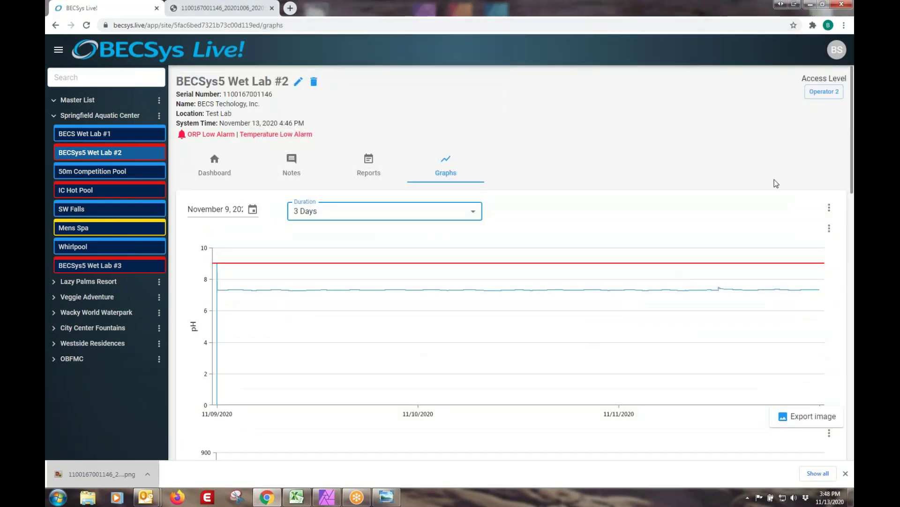
{"action": "left_click", "coordinate": [829, 209]}
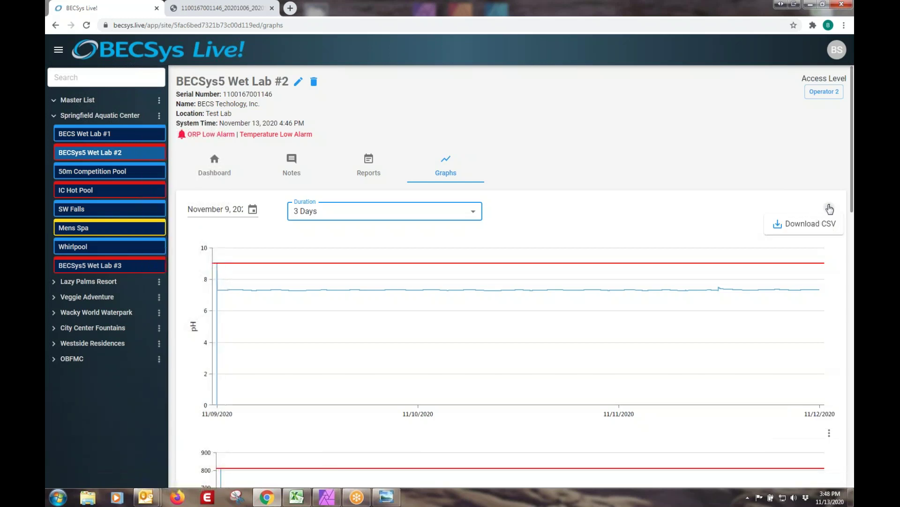
{"action": "left_click", "coordinate": [813, 224]}
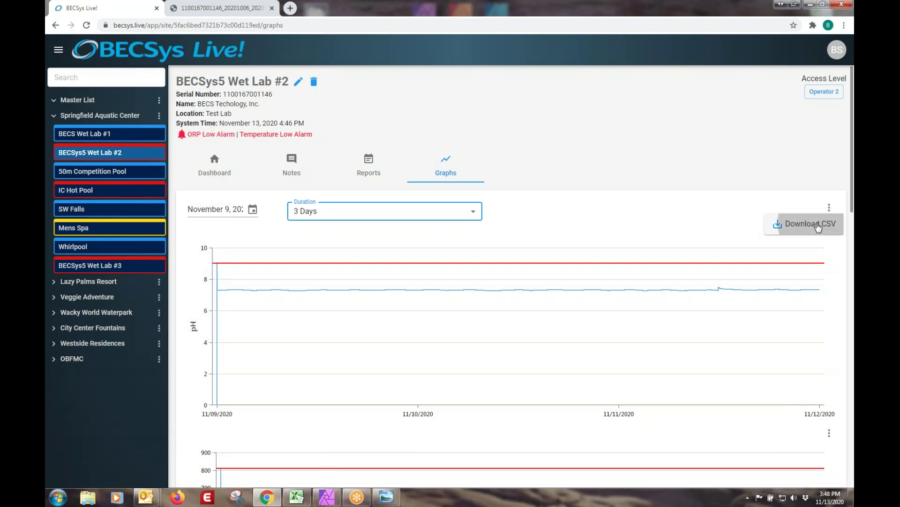
{"action": "left_click", "coordinate": [99, 474]}
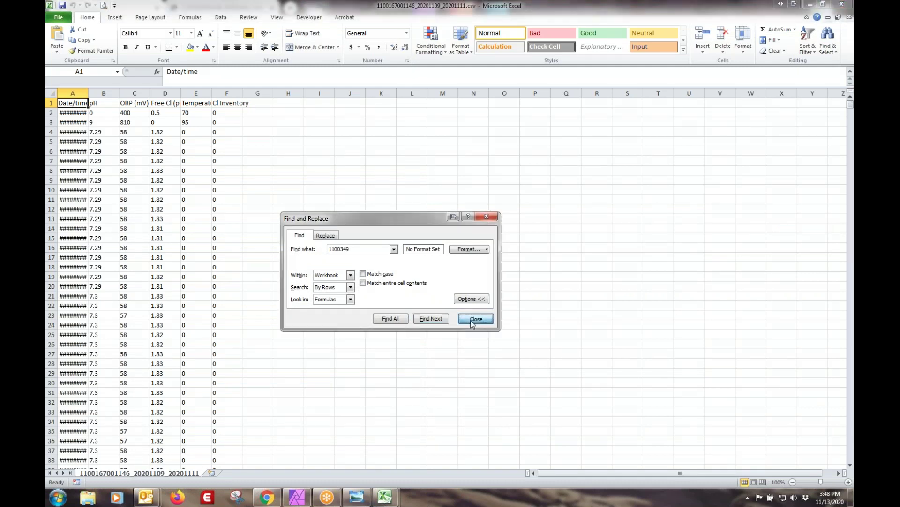
Widen column A so Date/time shows full timestamps like 11/9/2020 0:00, then minimize Excel.
{"action": "left_click", "coordinate": [474, 319]}
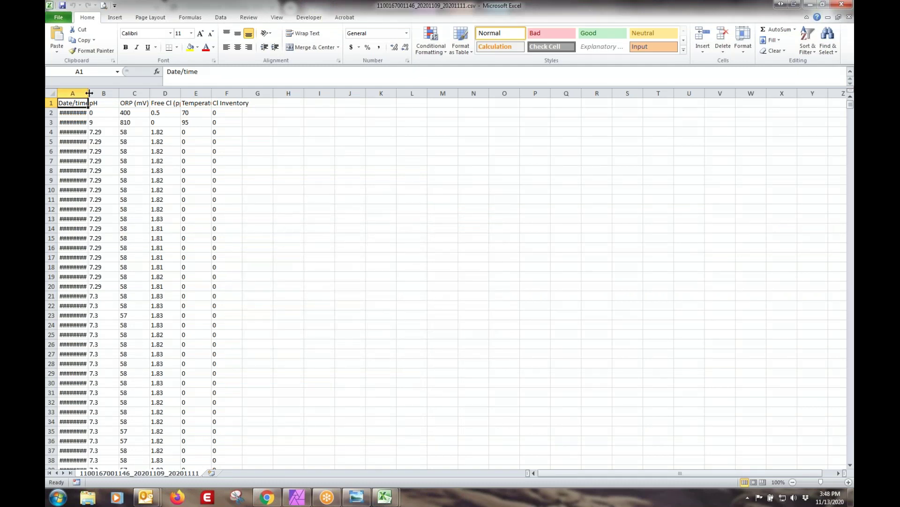
{"action": "left_click_drag", "start_coordinate": [89, 93], "coordinate": [156, 93]}
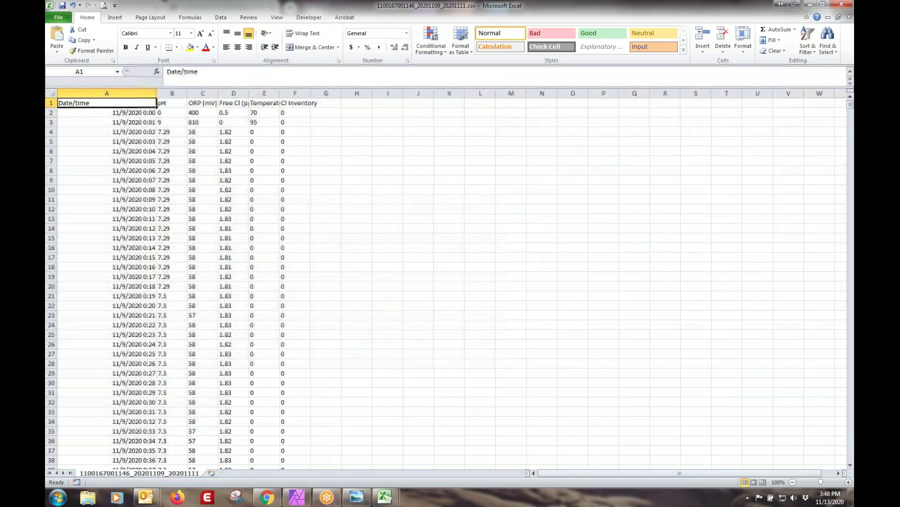
{"action": "scroll", "coordinate": [268, 253], "scroll_direction": "down", "scroll_amount": 17}
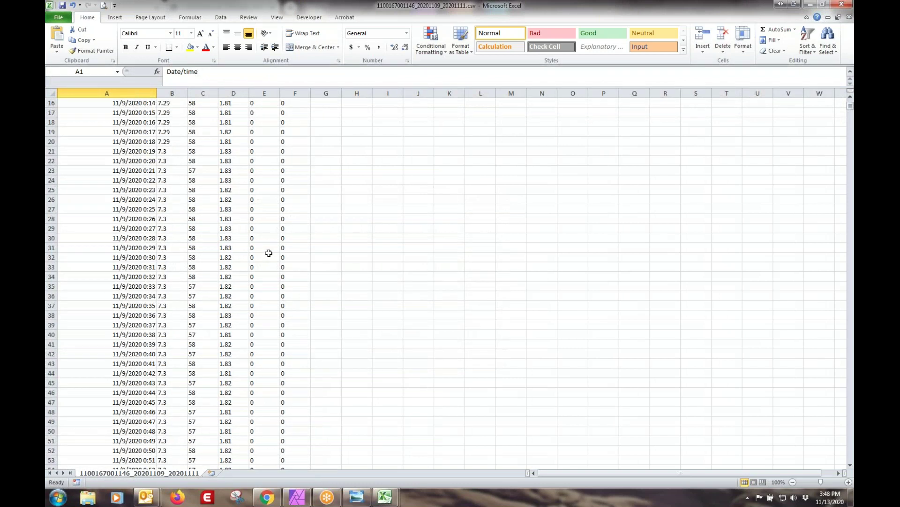
{"action": "scroll", "coordinate": [268, 251], "scroll_direction": "up", "scroll_amount": 8}
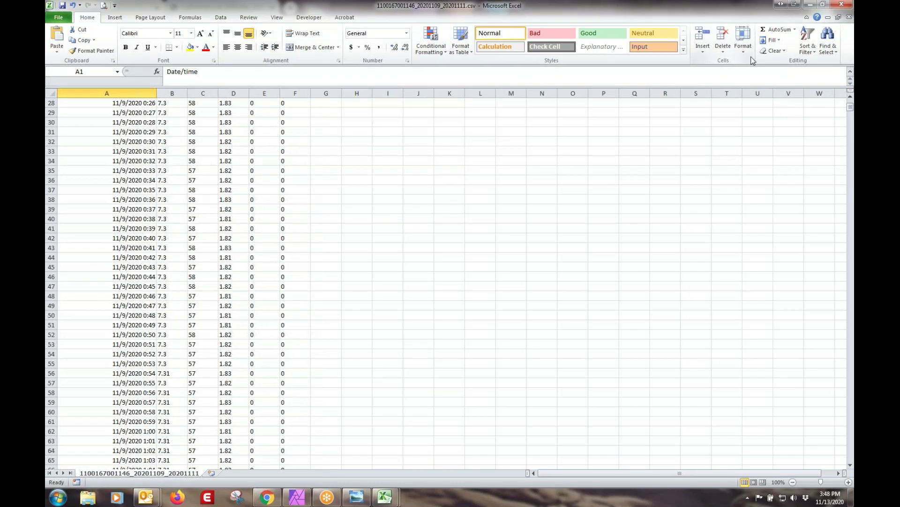
{"action": "left_click", "coordinate": [810, 4]}
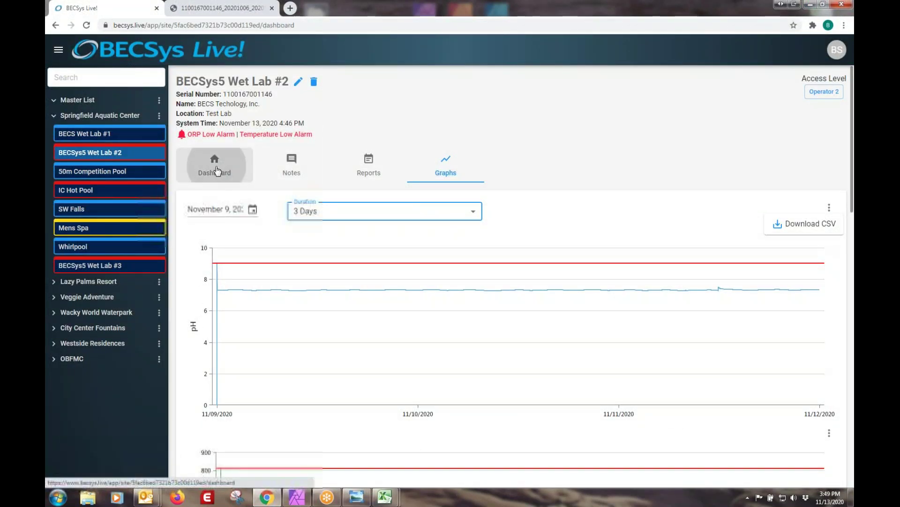
From the Dashboard, open Springfield Aquatic Center's Reports for an On Demand Group Report dated 11/12/2020, leaving Type unset.
{"action": "left_click", "coordinate": [217, 169]}
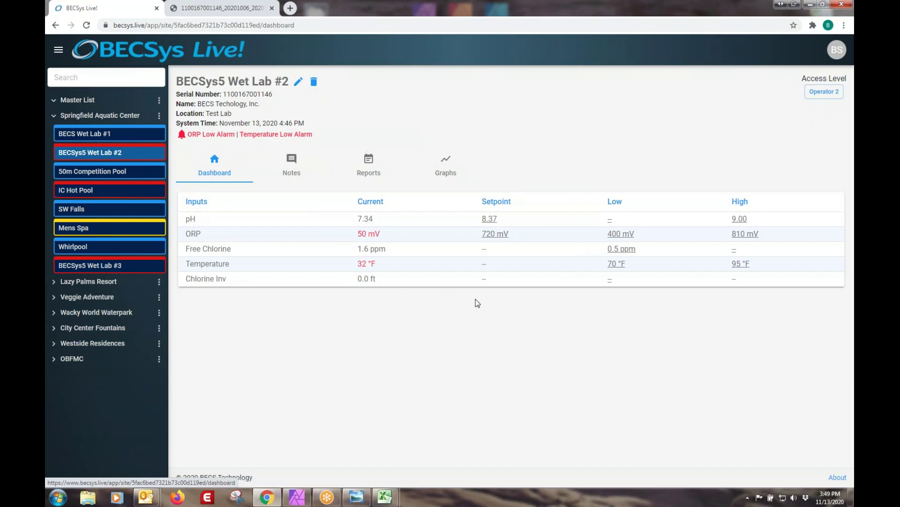
{"action": "left_click", "coordinate": [101, 116]}
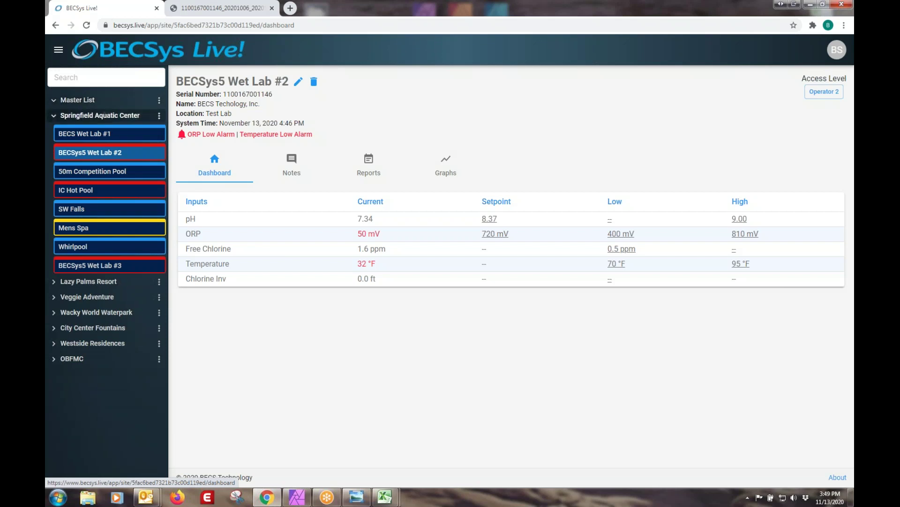
{"action": "left_click", "coordinate": [300, 115]}
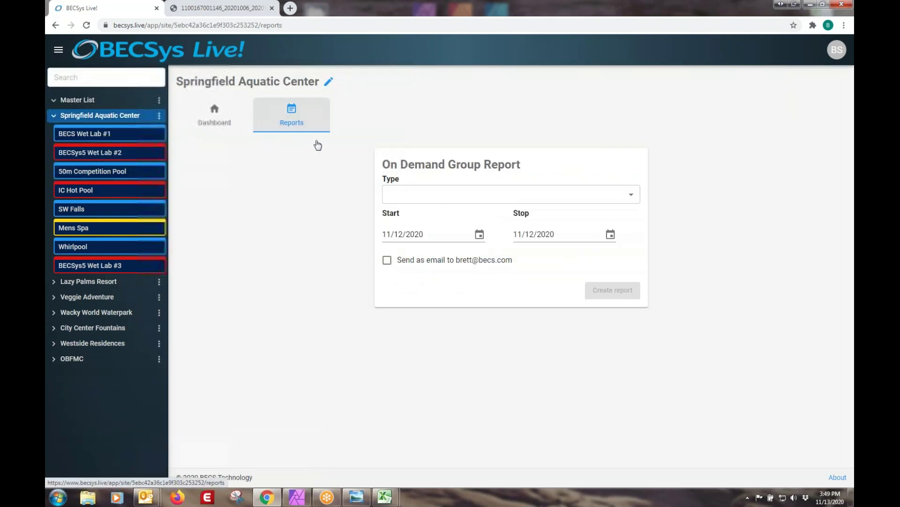
{"action": "left_click", "coordinate": [466, 194]}
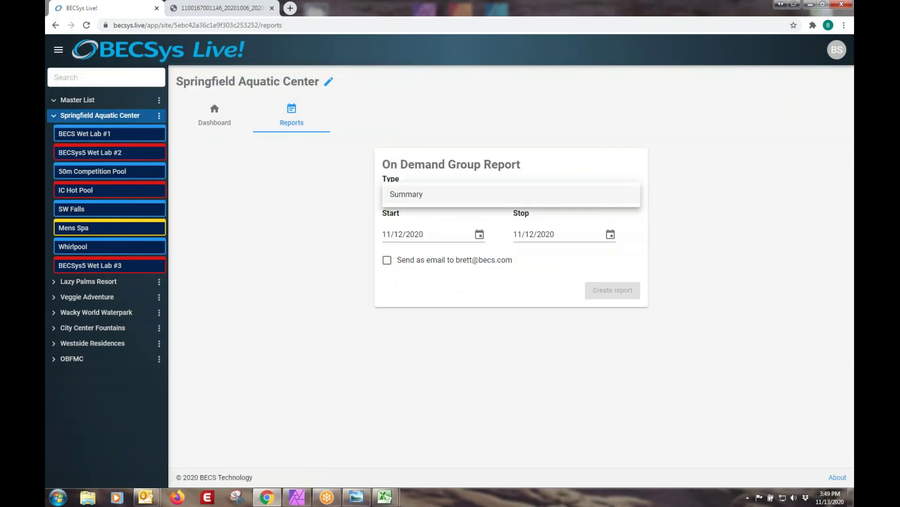
{"action": "left_click", "coordinate": [276, 247]}
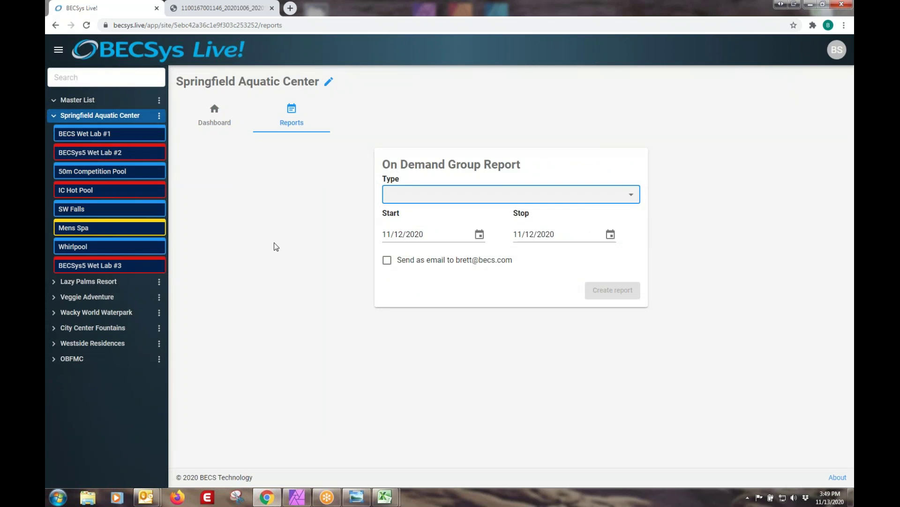